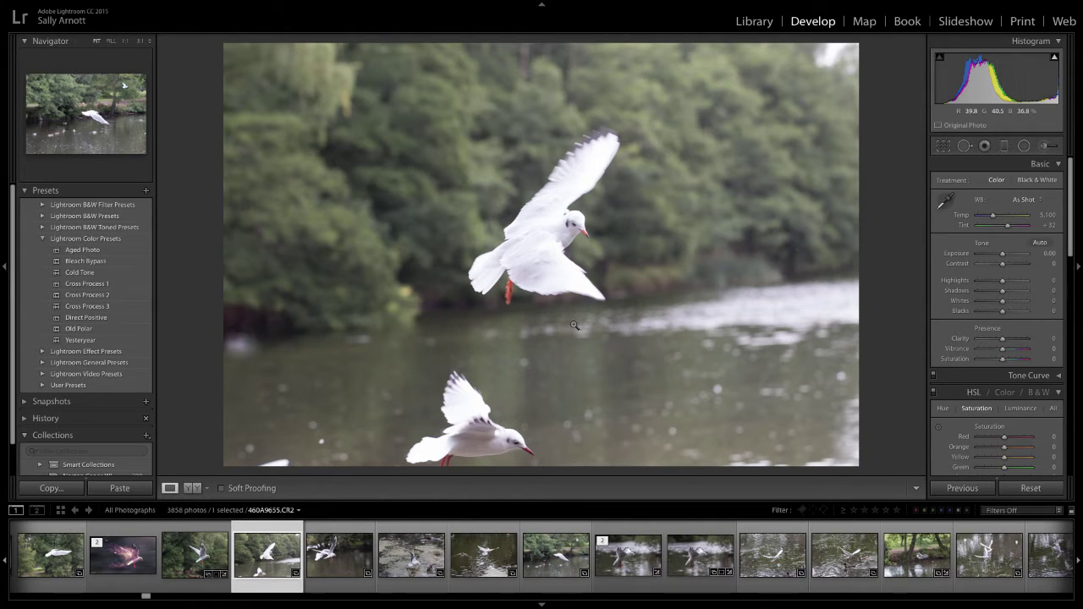
Examine the upper gull's head, eye and wing feathers at 1:1 magnification for sharpness and detail.
left_click(555, 215)
left_click_drag(555, 215, 609, 231)
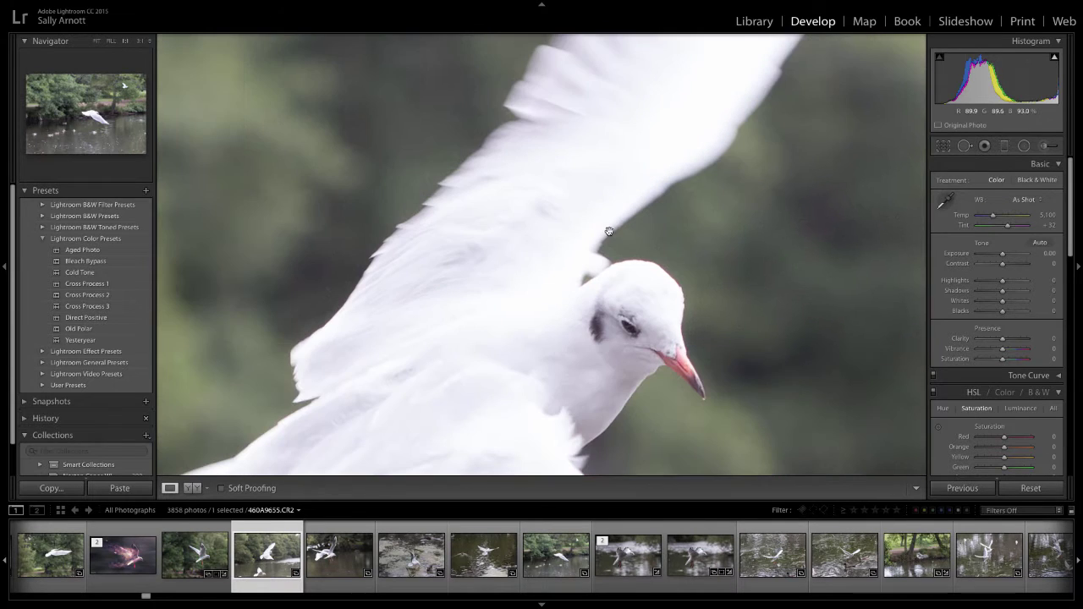
left_click_drag(557, 352, 573, 267)
left_click_drag(572, 307, 523, 272)
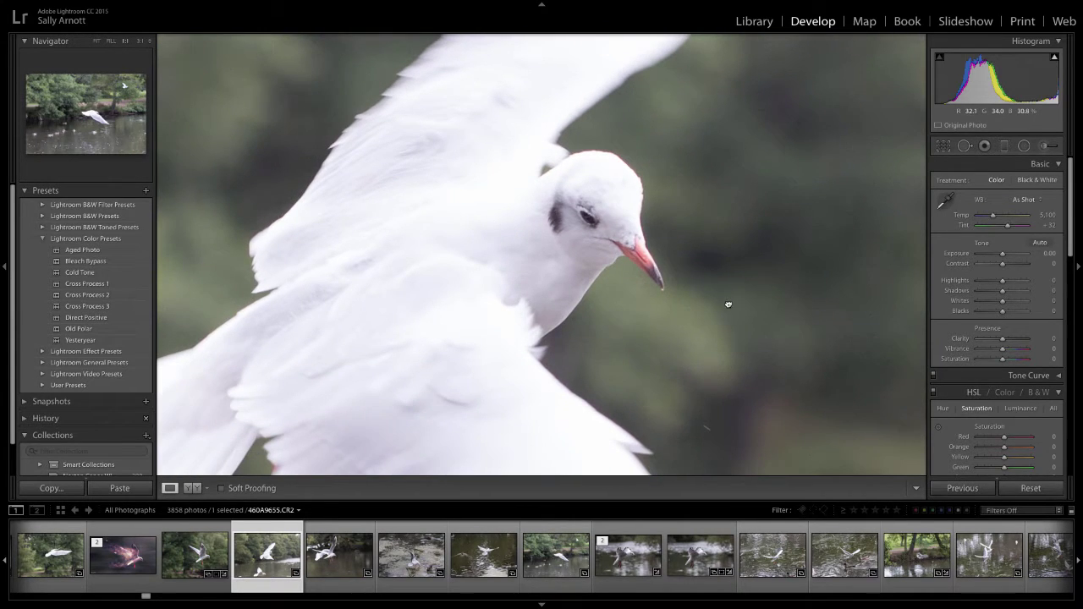
left_click_drag(728, 305, 660, 331)
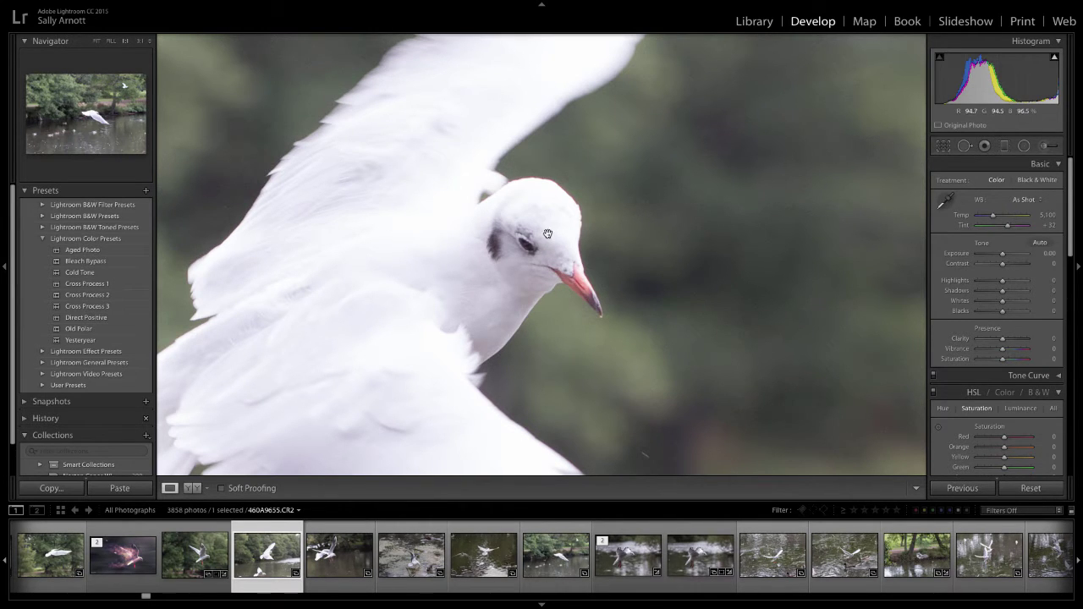
left_click_drag(548, 234, 594, 184)
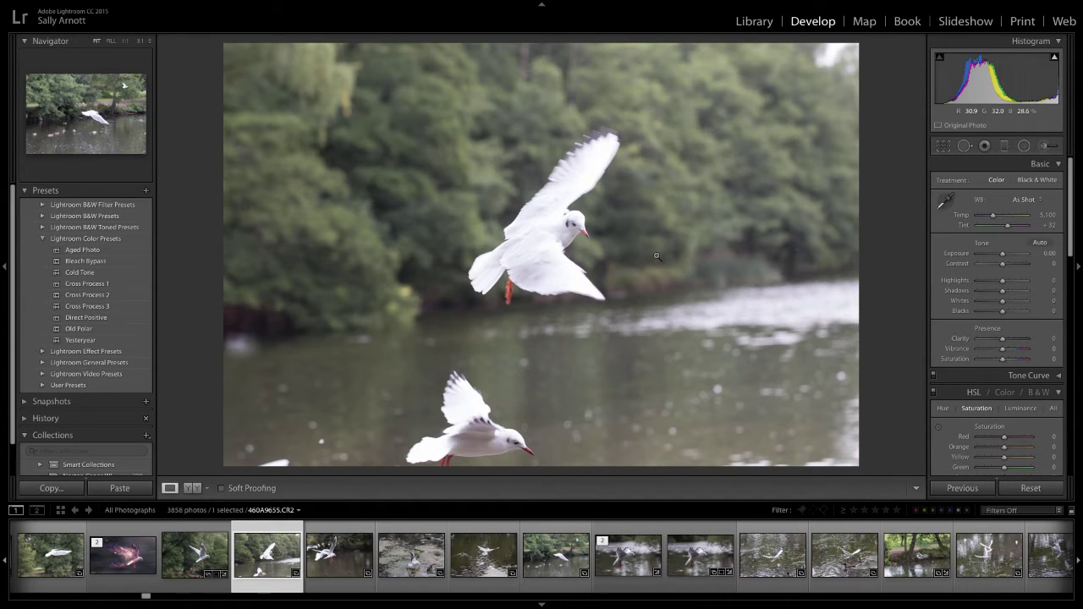
left_click(577, 225)
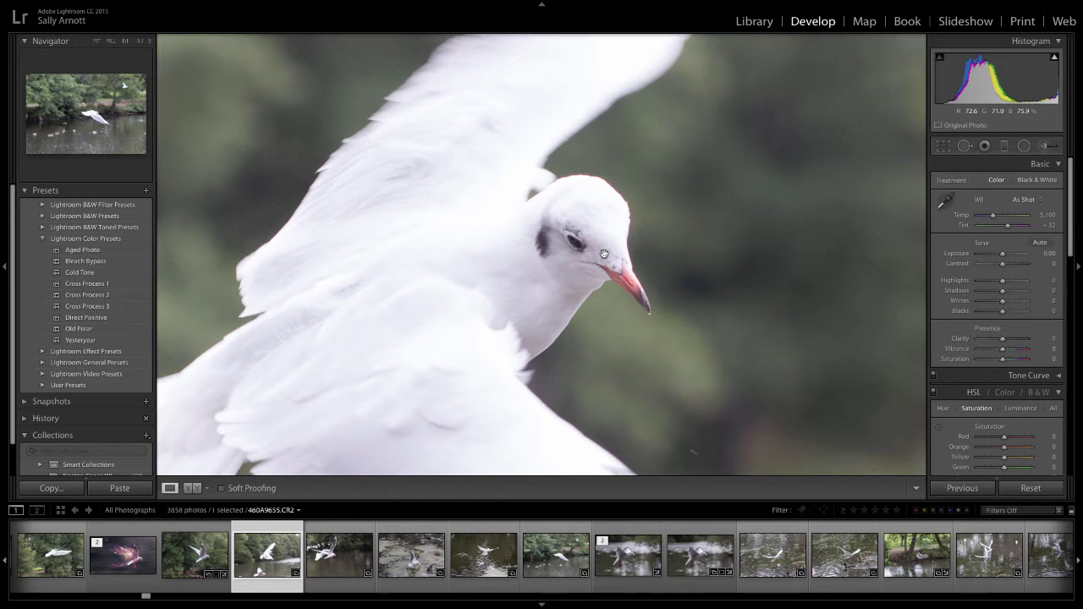
left_click(604, 255)
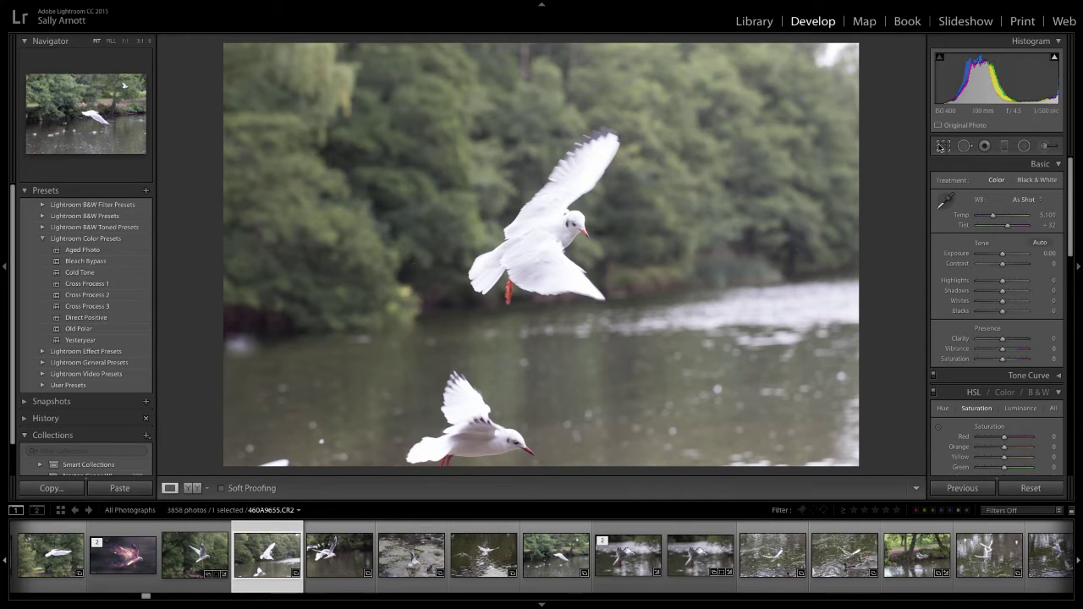
Straighten the tilted lake photo by rotating it clockwise to an angle of 3.76 and apply it.
left_click(941, 146)
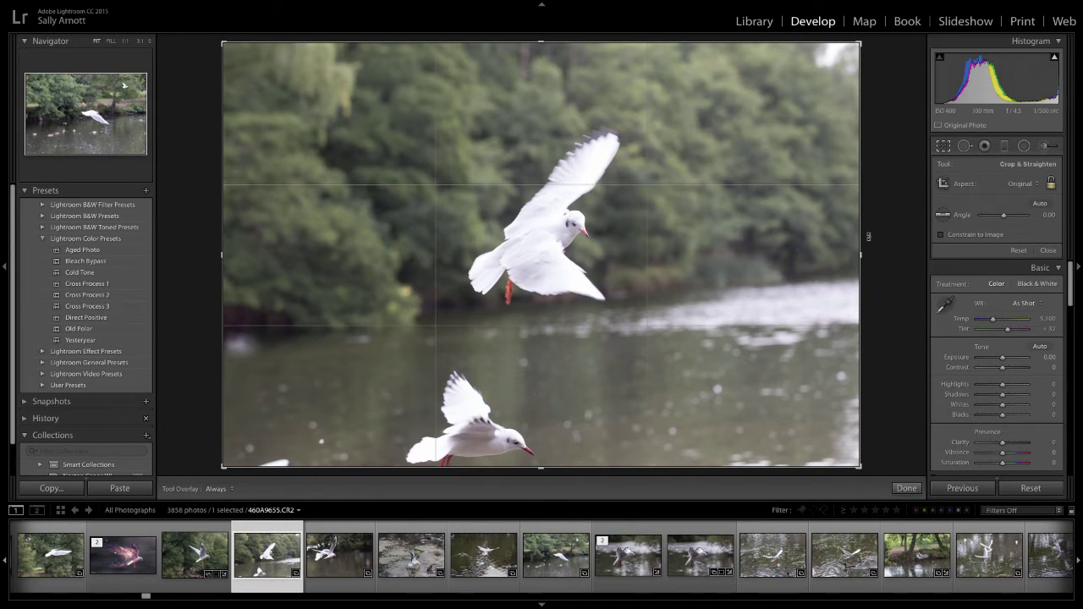
left_click_drag(869, 236, 864, 257)
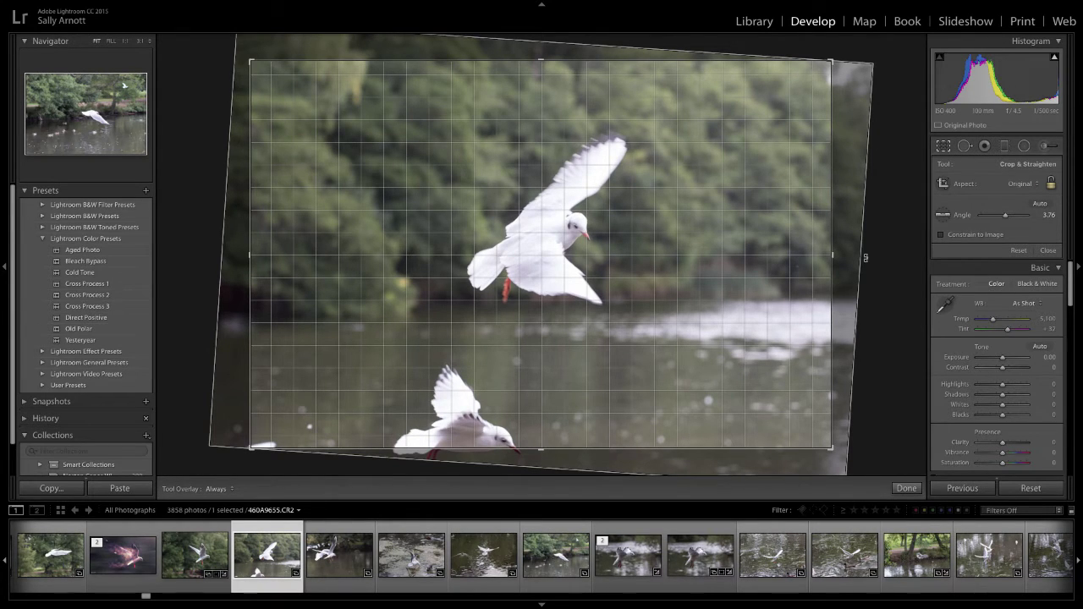
left_click_drag(865, 258, 865, 257)
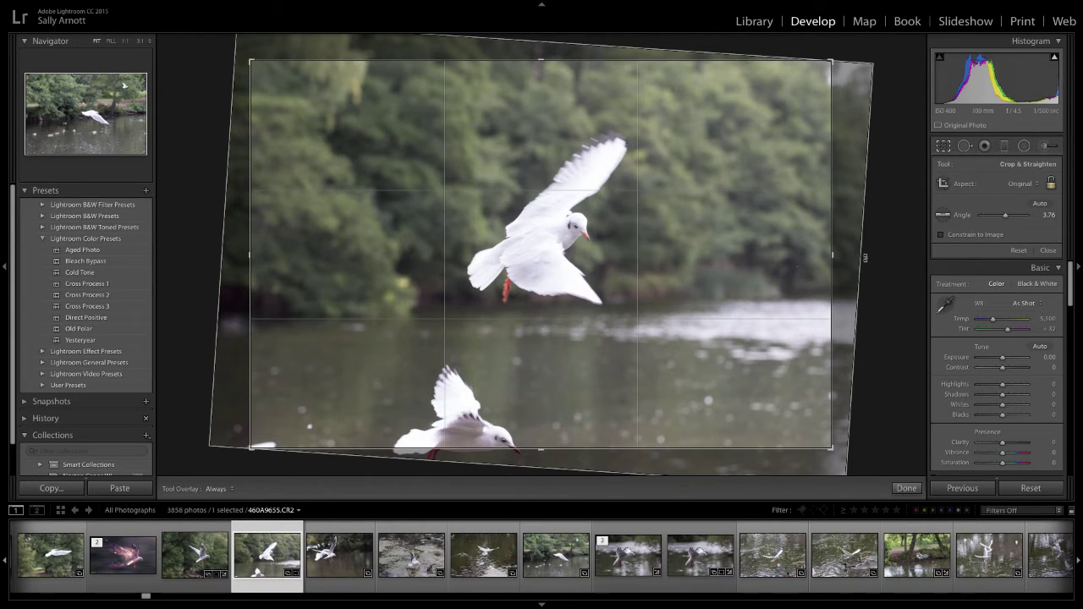
key("Return")
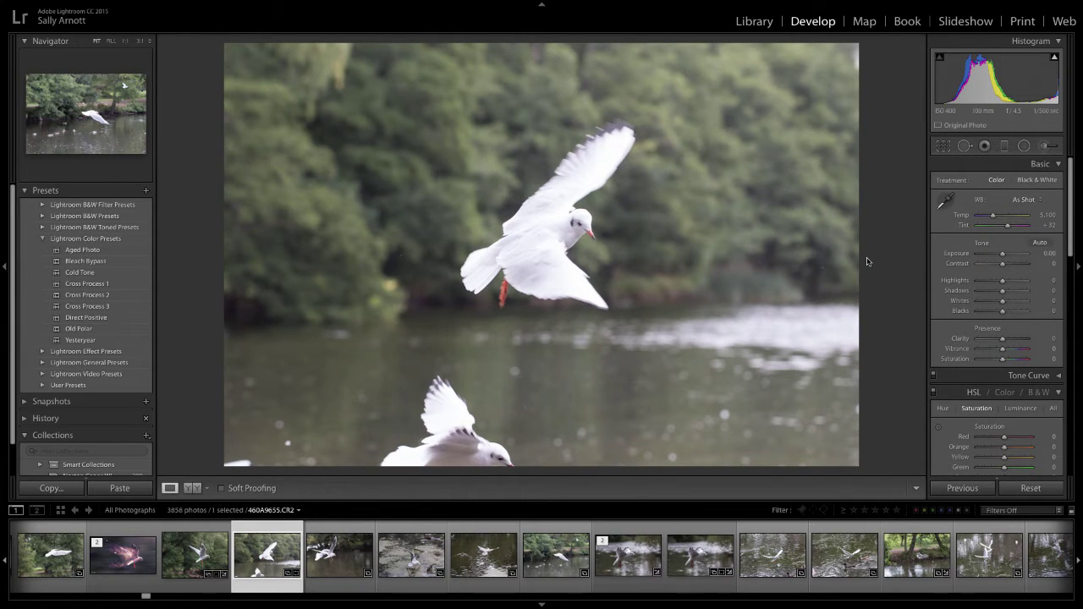
Crop the photo to the upper gull, leaving out the lower bird and placing the gull on the left third.
left_click(942, 146)
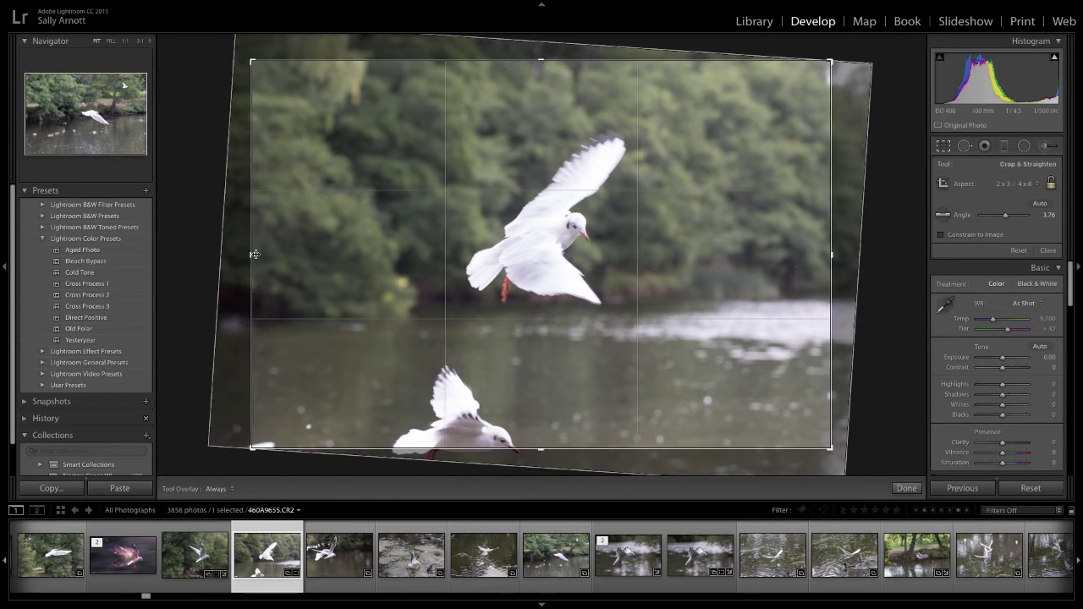
left_click_drag(255, 254, 324, 256)
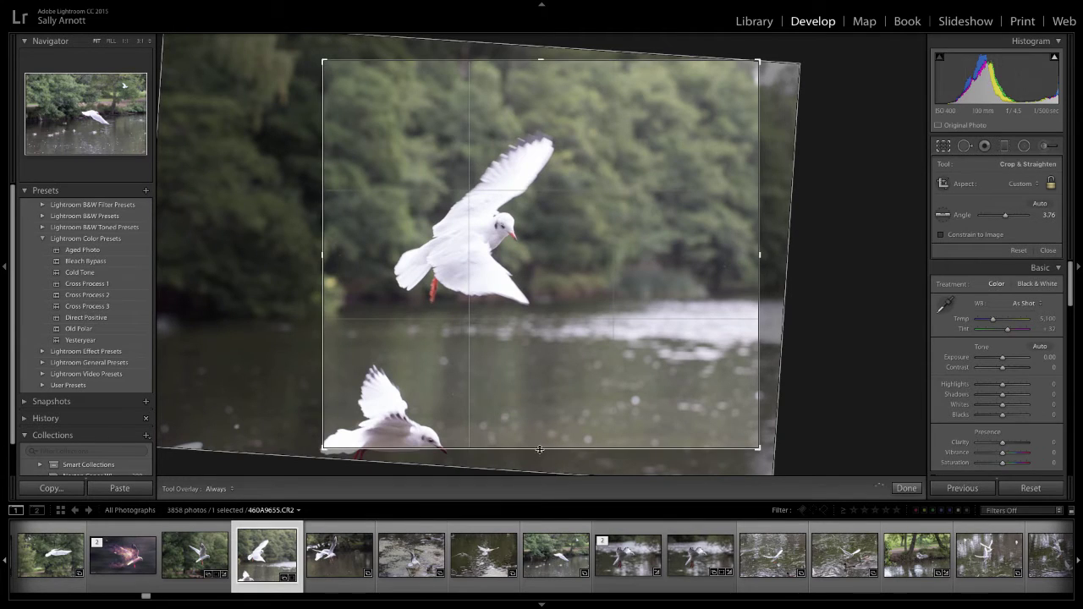
left_click_drag(539, 449, 530, 401)
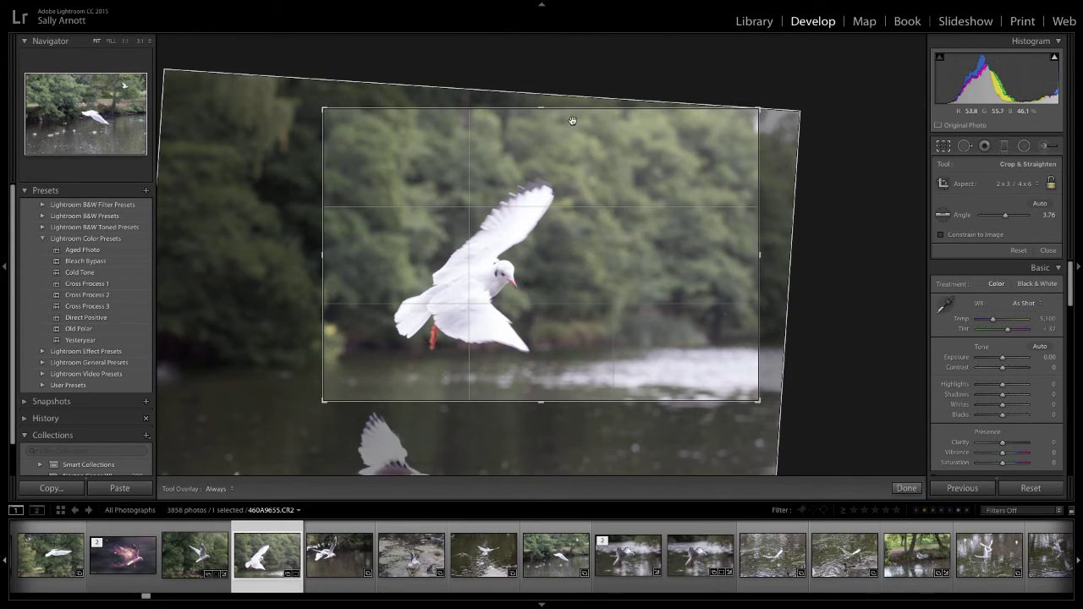
left_click_drag(541, 107, 541, 121)
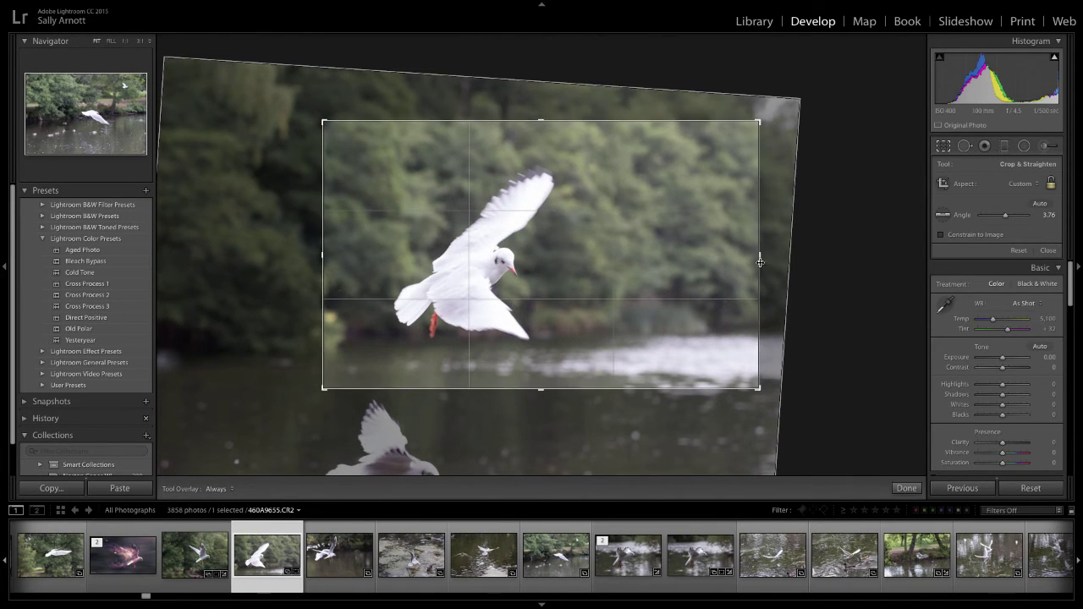
left_click_drag(761, 256, 753, 256)
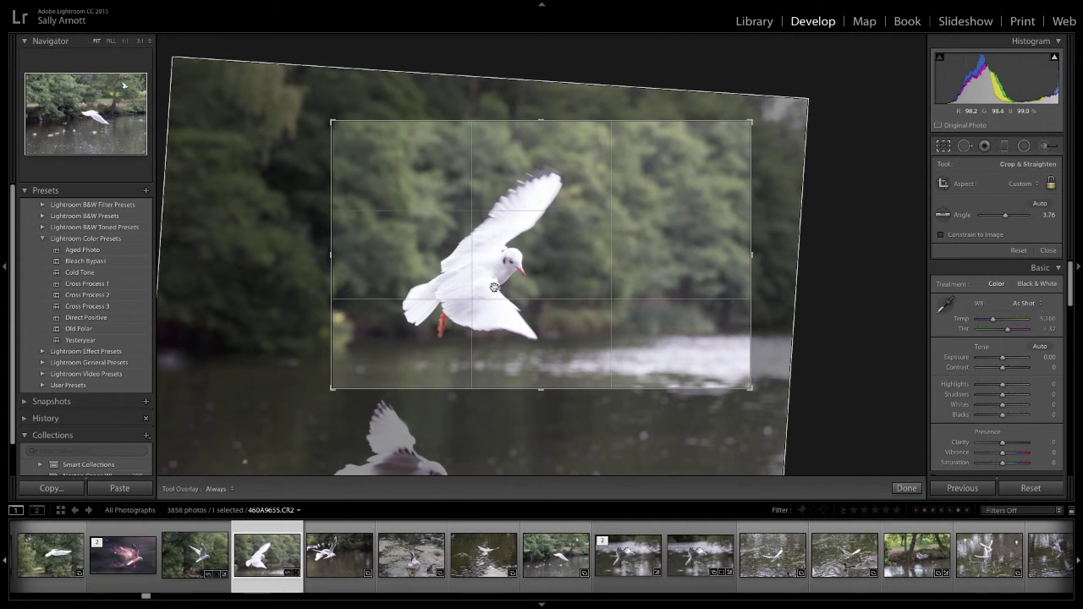
left_click_drag(495, 294, 486, 289)
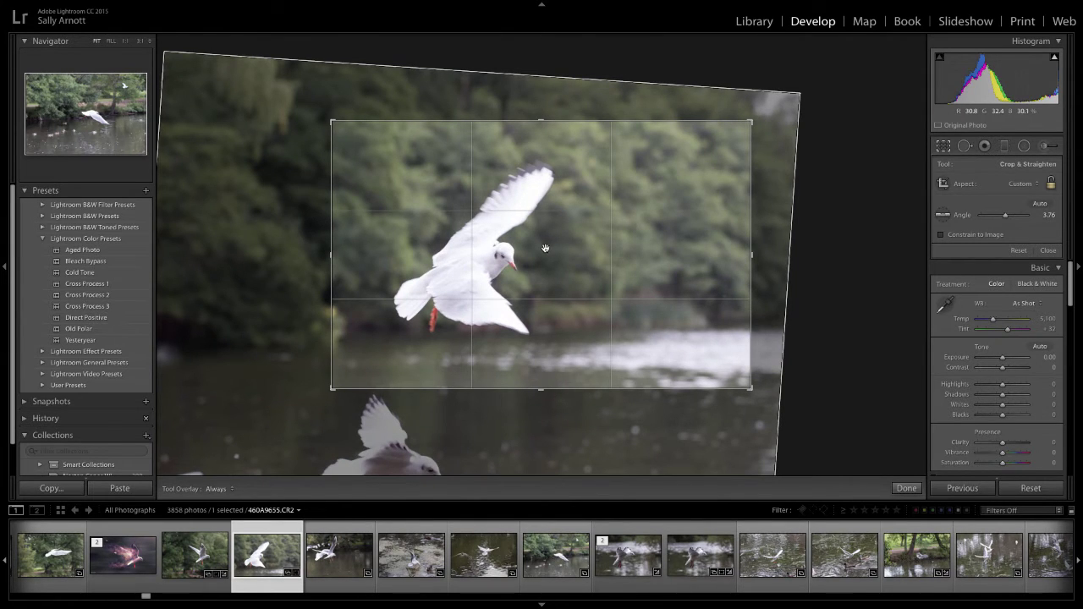
left_click_drag(482, 258, 481, 259)
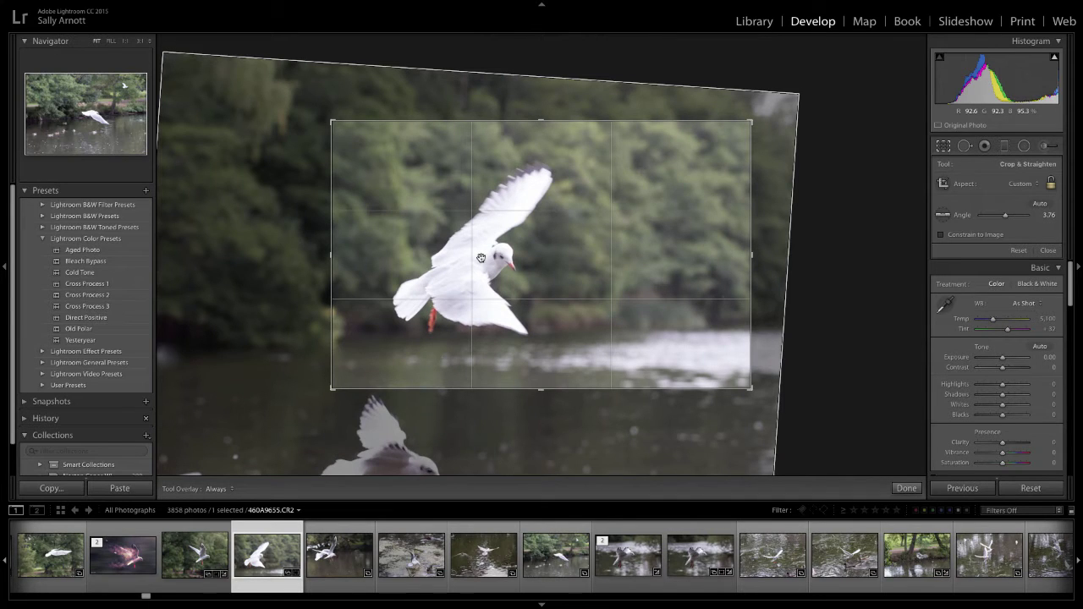
key("Return")
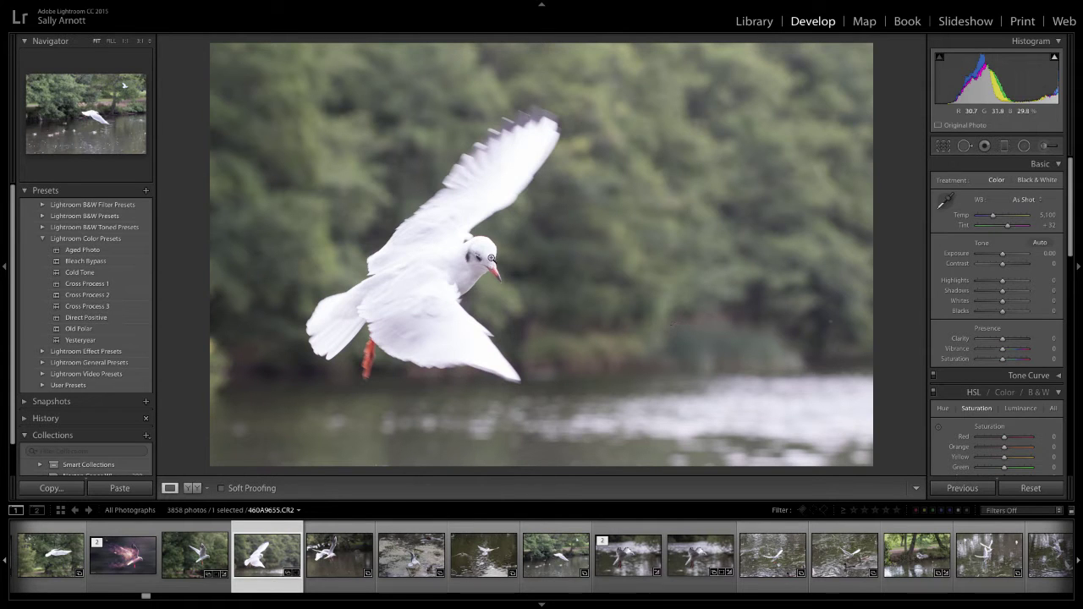
Set the photo's Highlights to -100 while viewing the gull's feathers at 1:1.
left_click(479, 254)
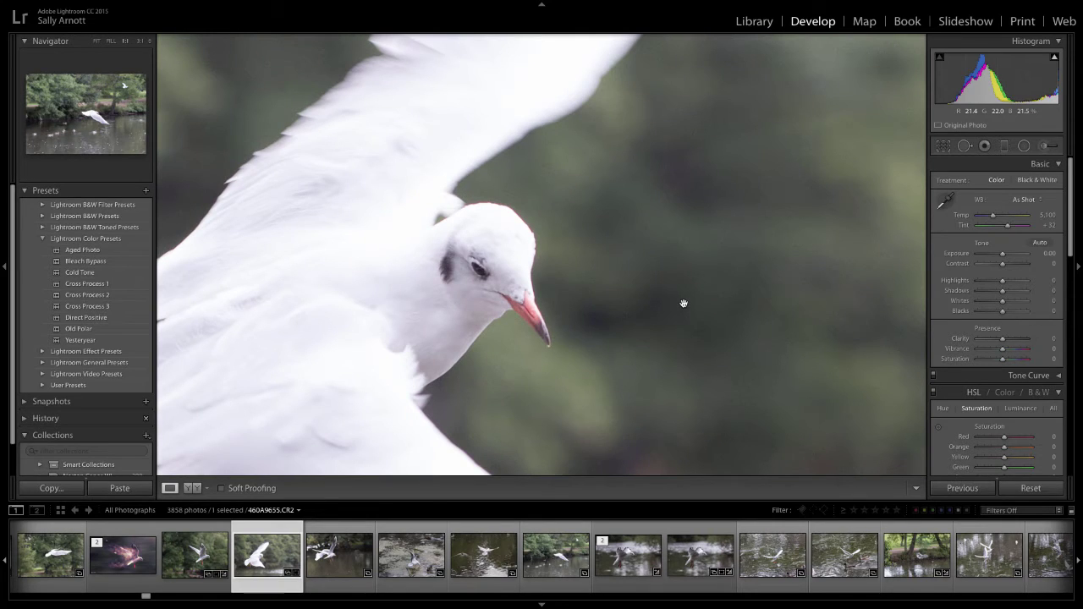
left_click(612, 279)
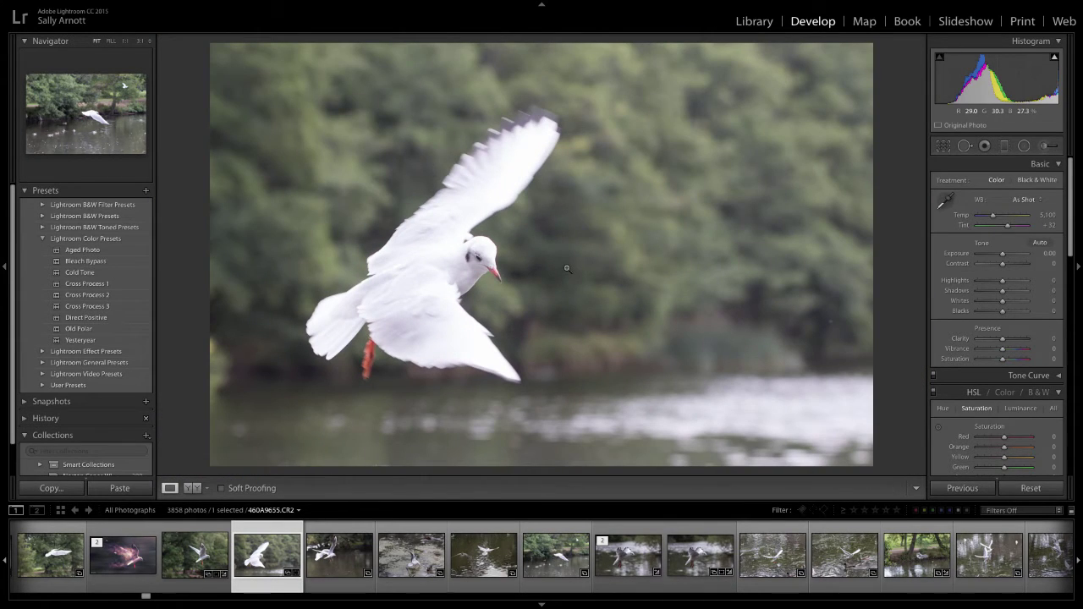
left_click(478, 263)
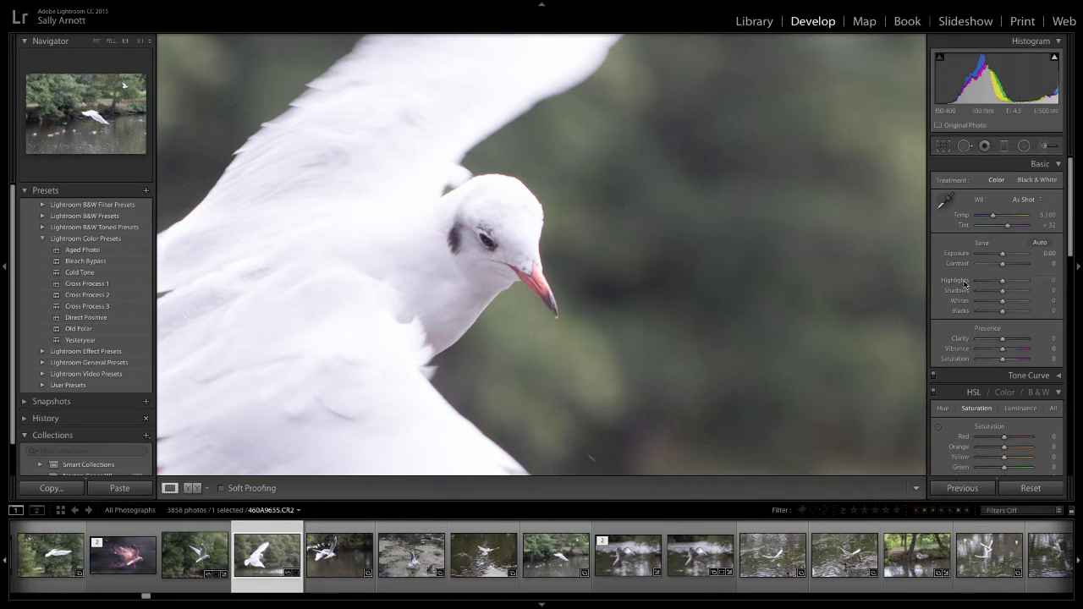
left_click_drag(1003, 283, 976, 281)
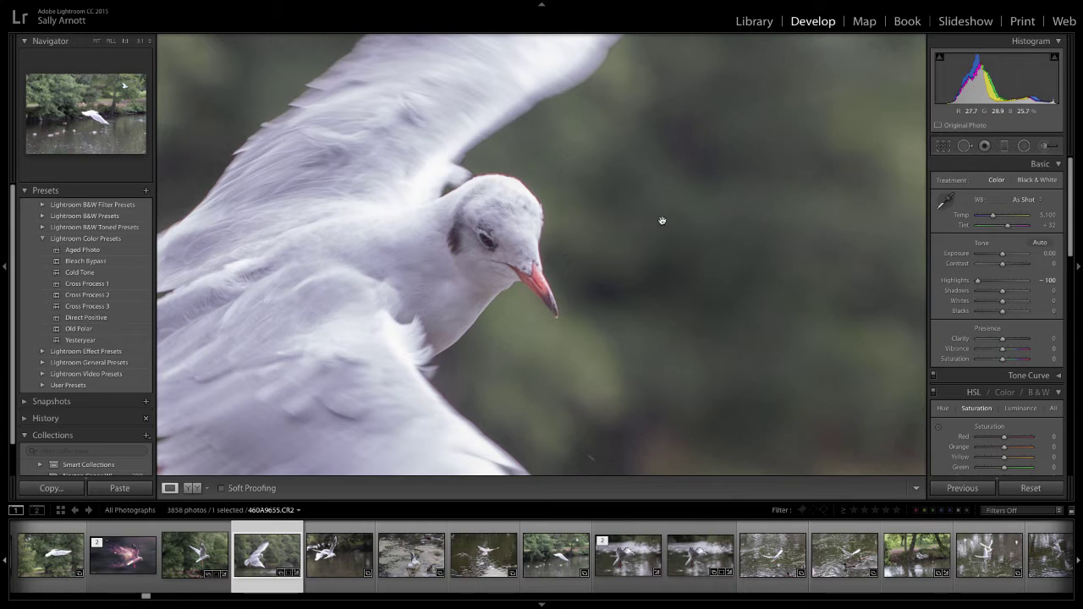
Set the photo's Whites to +30 and check the effect on the gull's wings and body.
mouse_move(969, 87)
left_mouse_down()
mouse_move(982, 87)
mouse_move(968, 84)
left_mouse_up()
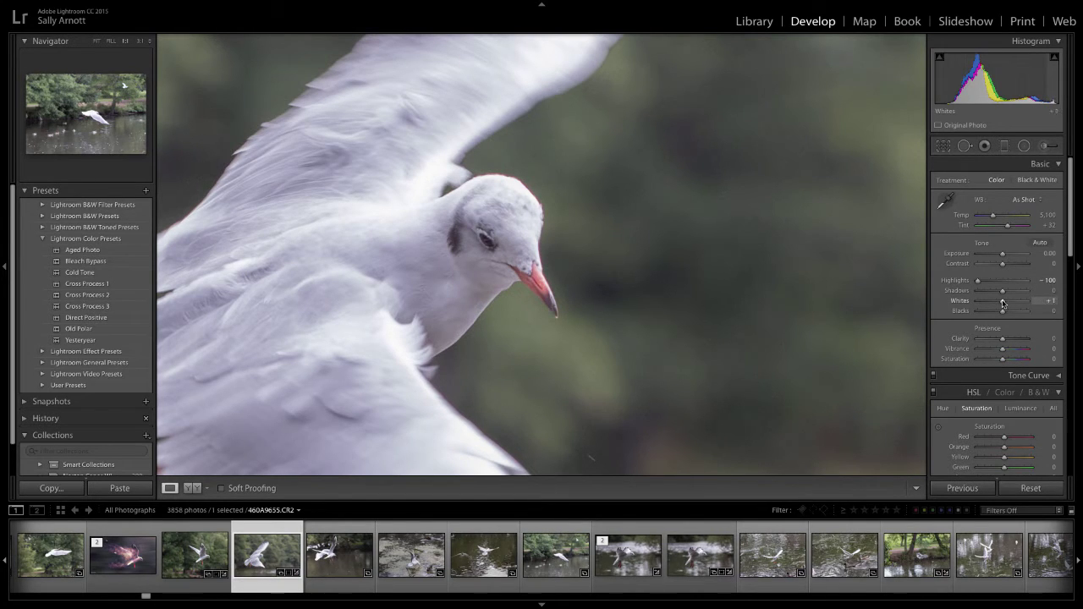
left_click_drag(1005, 303, 1013, 302)
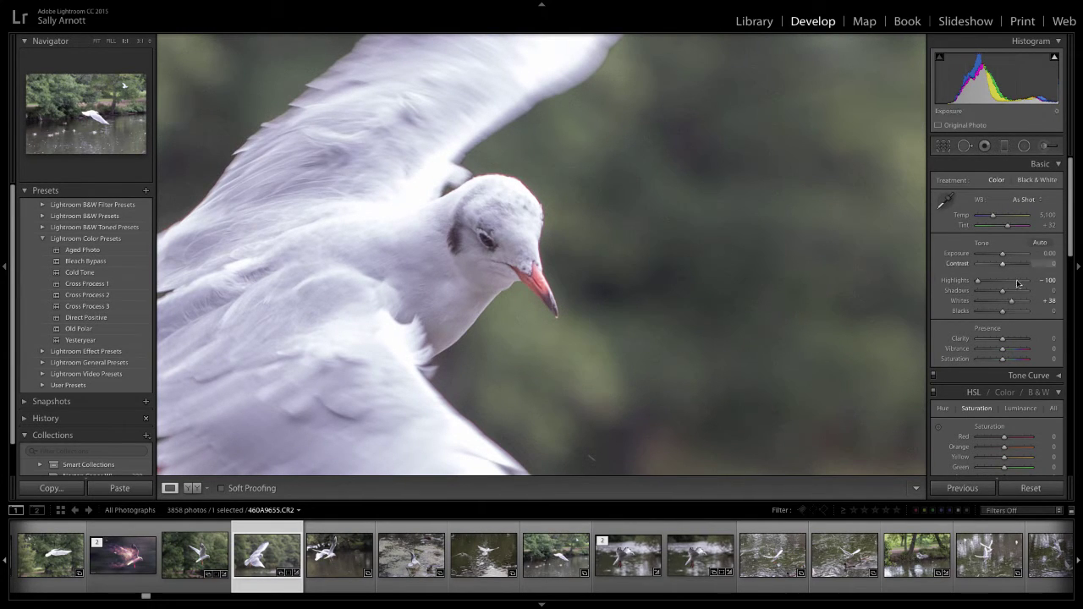
left_click_drag(1013, 303, 1010, 303)
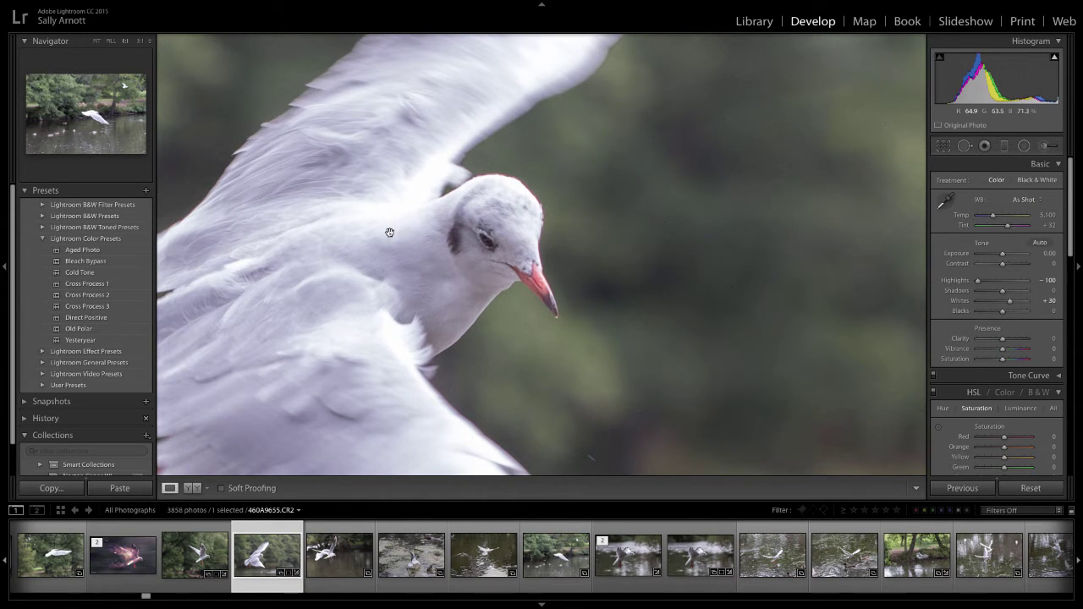
left_click_drag(337, 265, 448, 285)
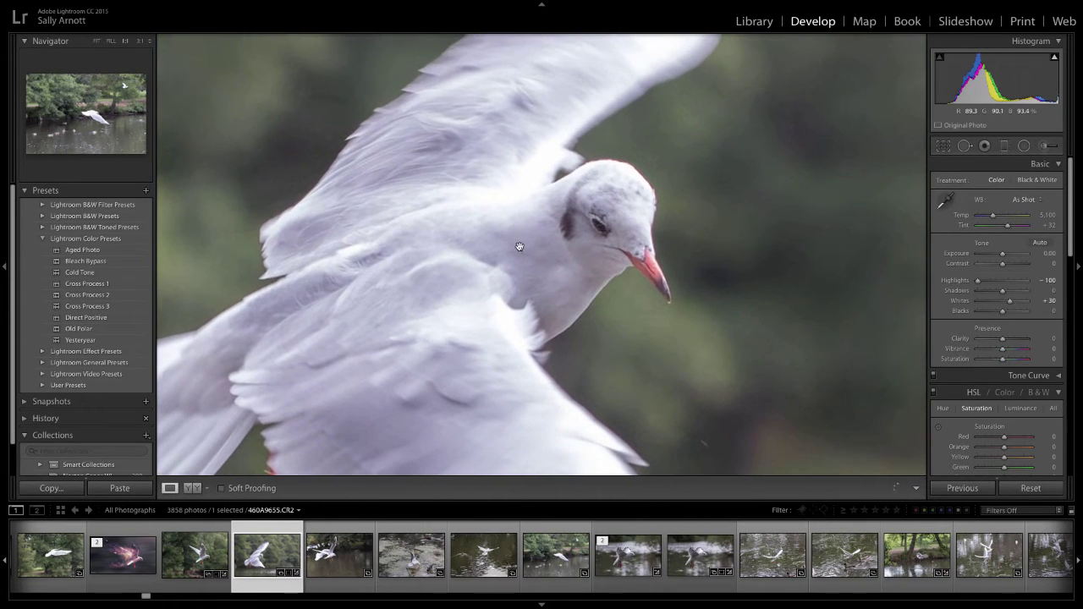
left_click_drag(504, 252, 469, 252)
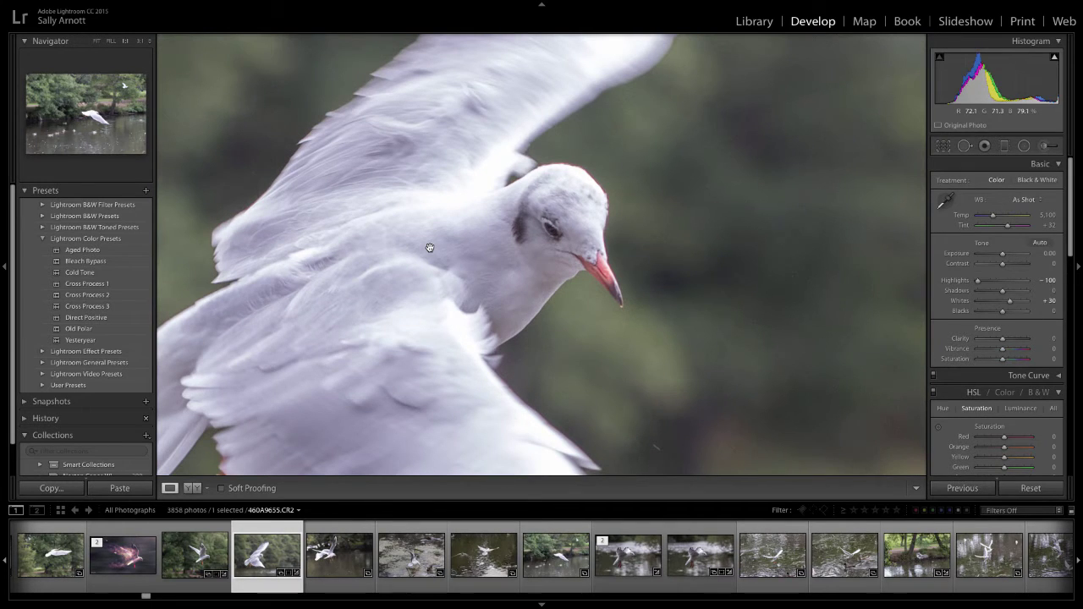
left_click_drag(521, 223, 467, 230)
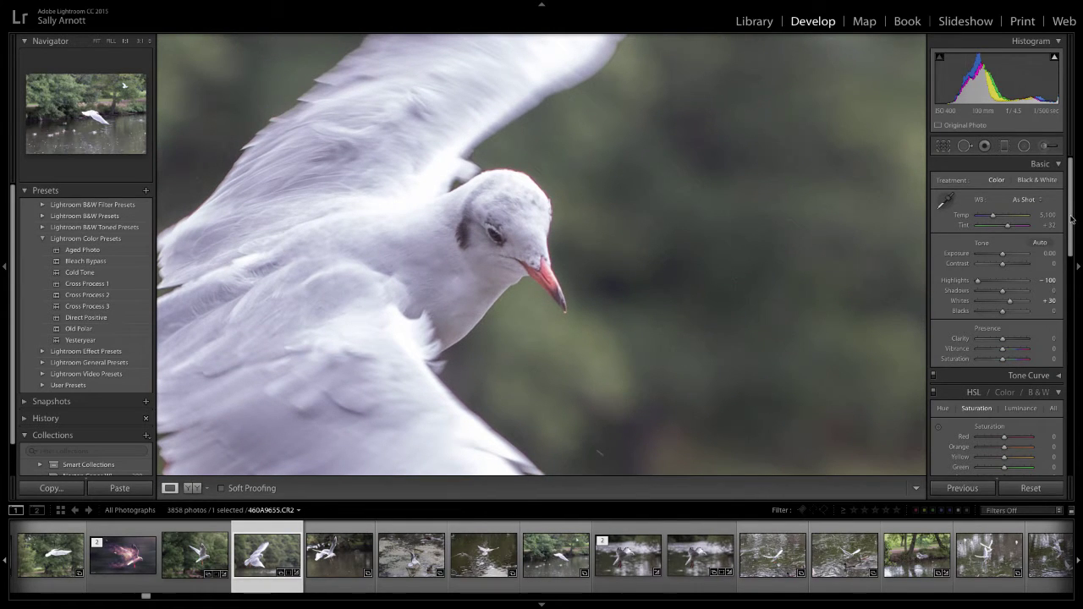
Set Blacks to -52 and Shadows to +5, and check the gull's plumage up close.
left_click_drag(1071, 220, 1068, 251)
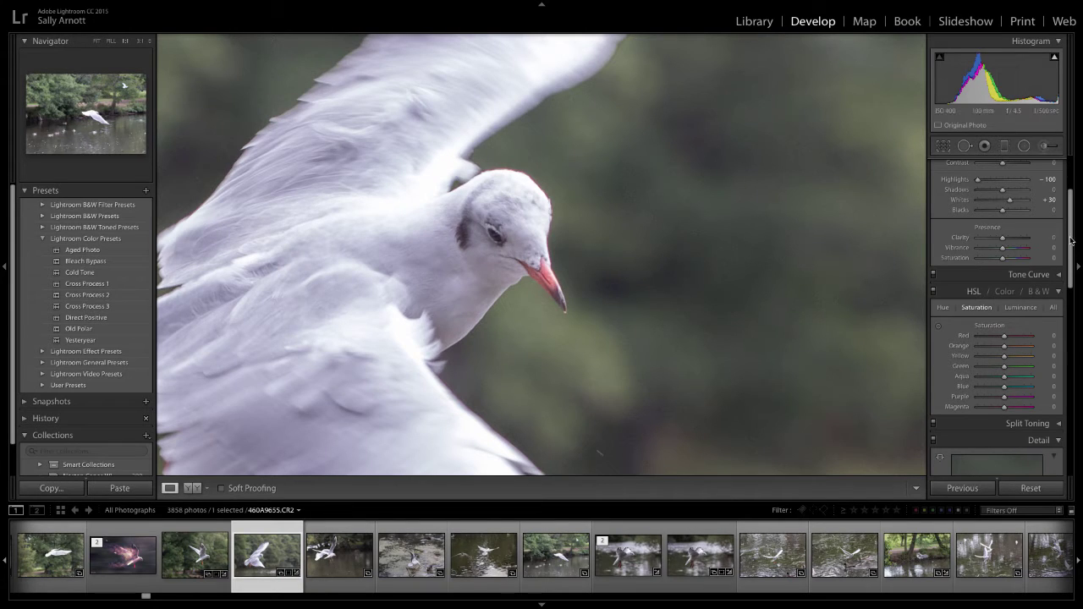
left_click_drag(1071, 241, 1072, 207)
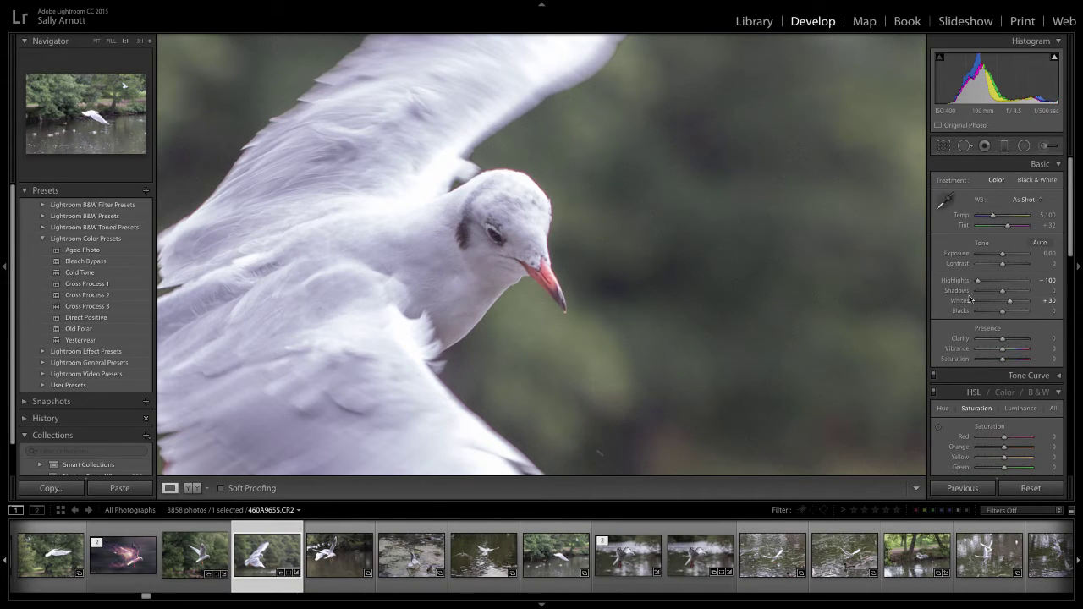
left_click_drag(1002, 313, 988, 313)
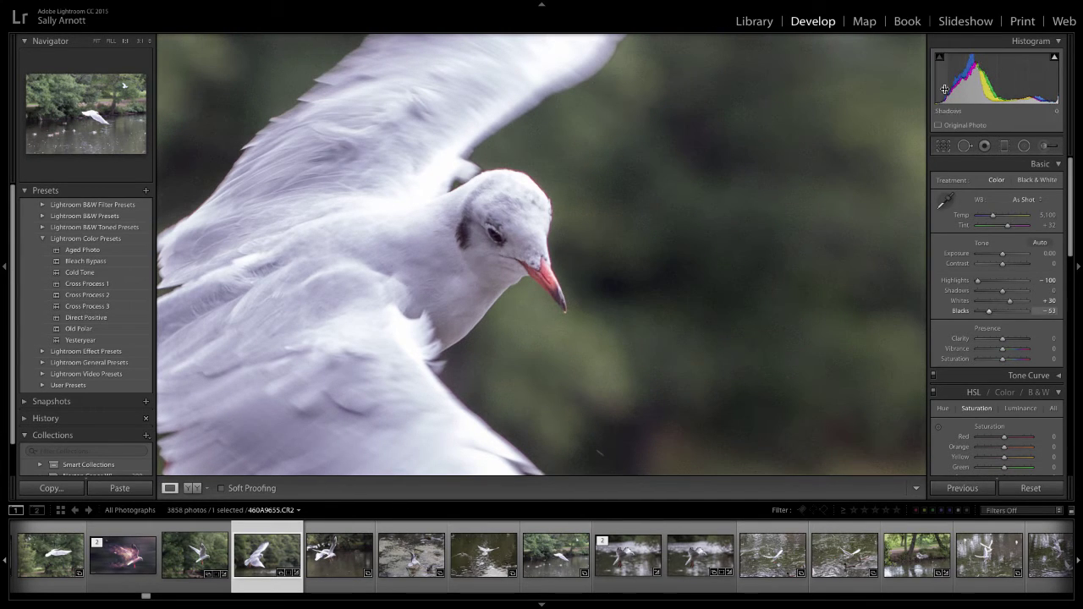
left_click(462, 250)
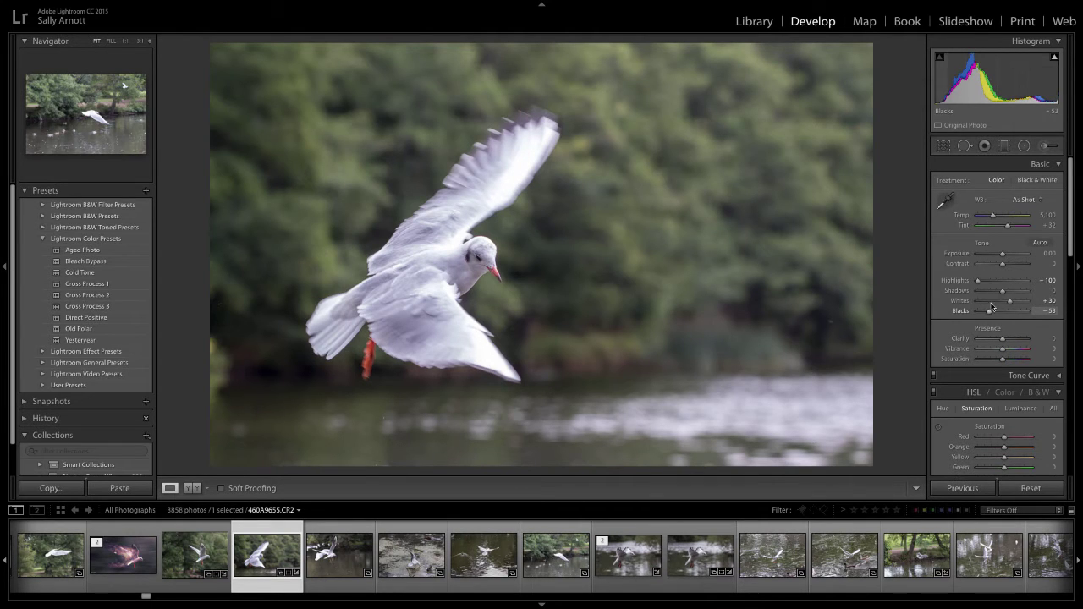
left_click_drag(1010, 290, 1004, 294)
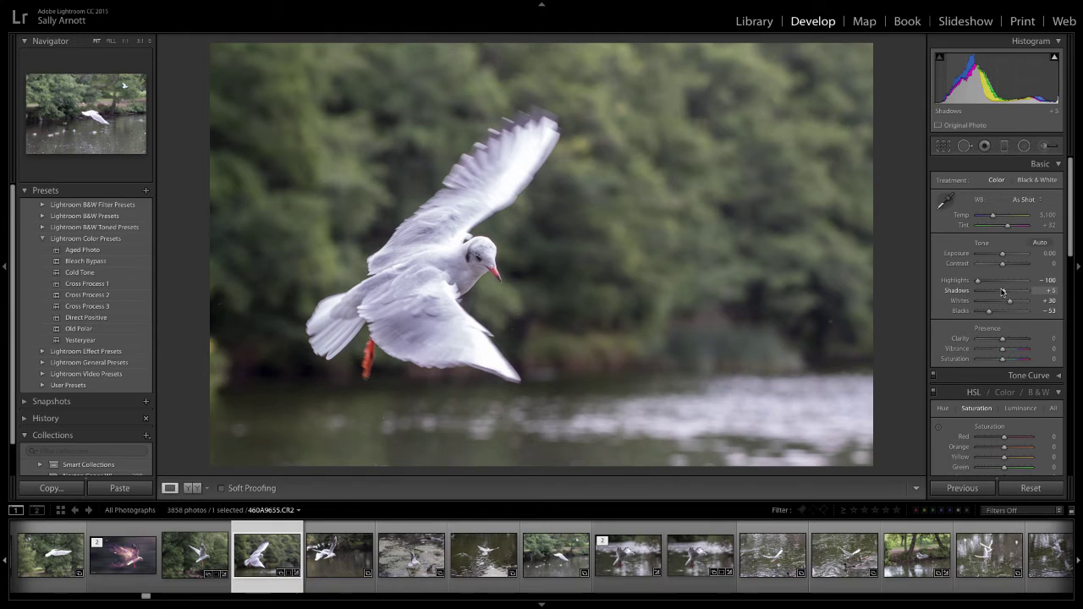
left_click_drag(990, 315, 992, 317)
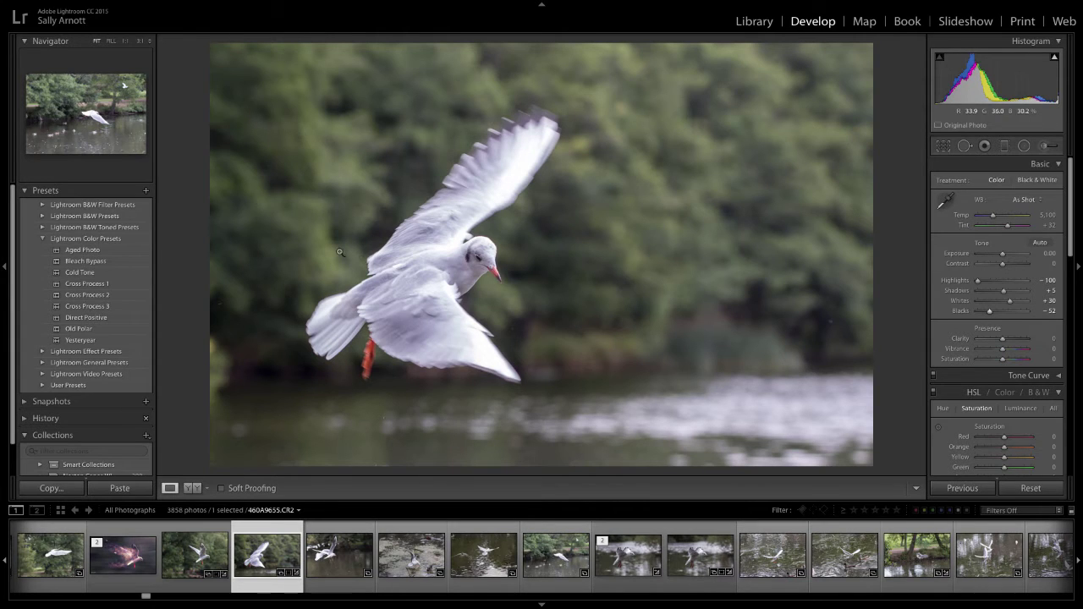
left_click(442, 250)
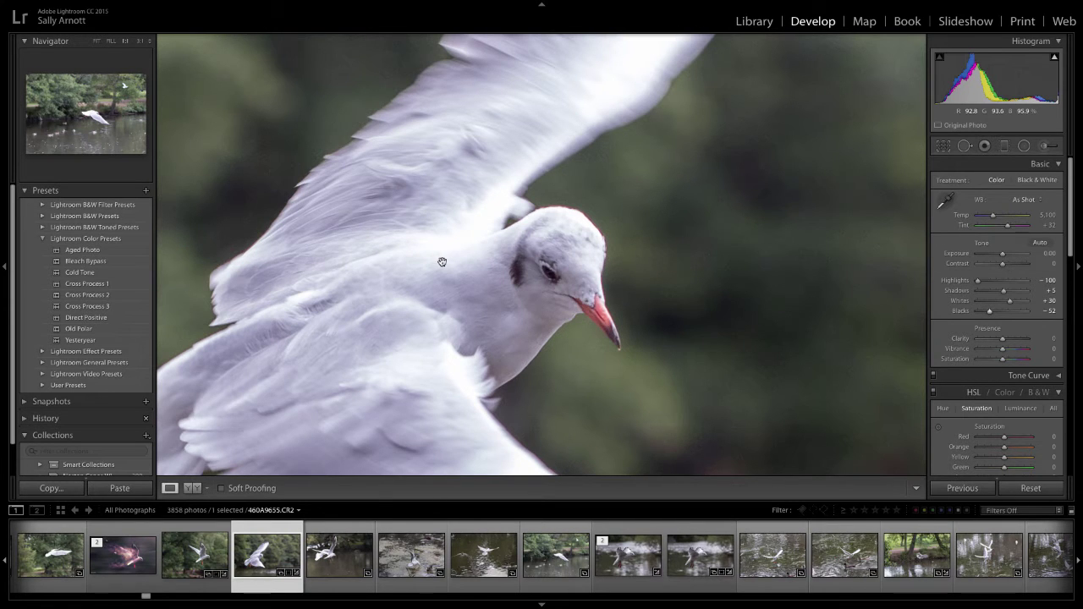
Set Luminance noise reduction to 10 and check the gull's head and the background at 1:1.
left_click_drag(439, 264, 496, 207)
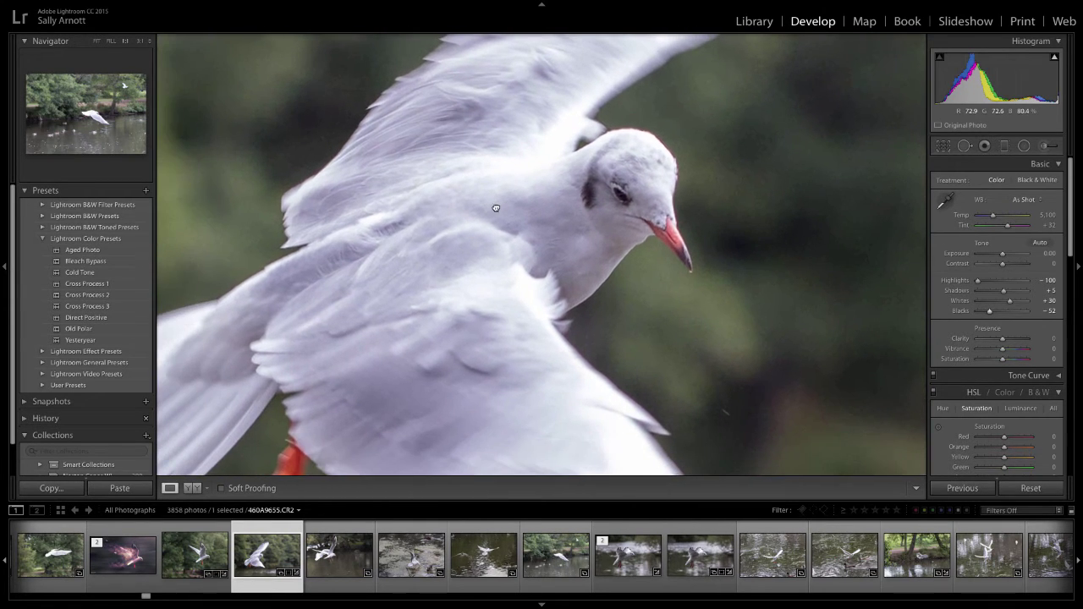
left_click(496, 208)
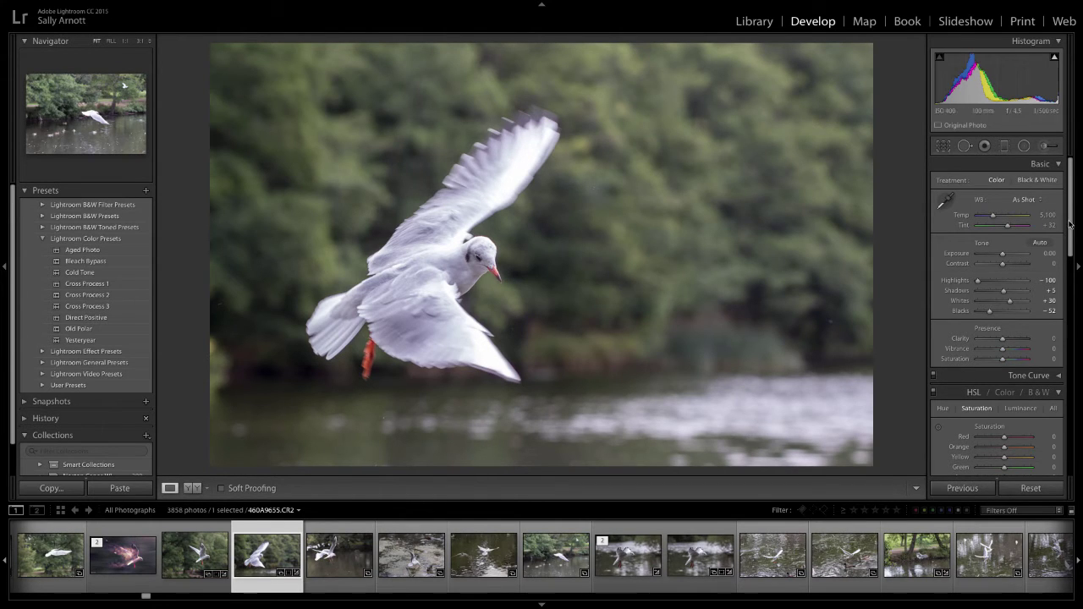
left_click_drag(1069, 222, 1064, 317)
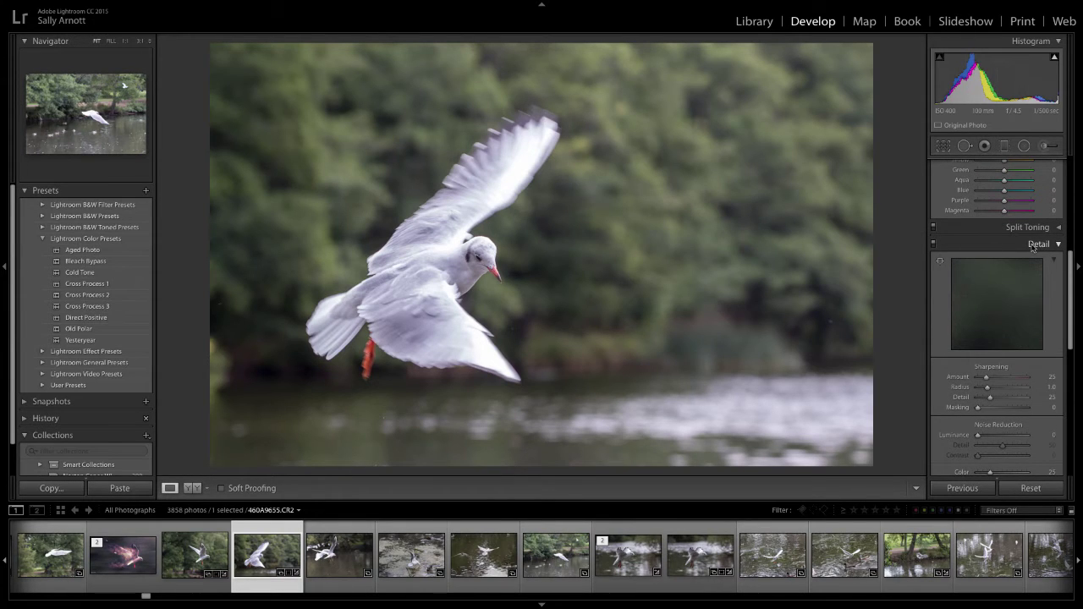
scroll(1071, 268, "down", 2)
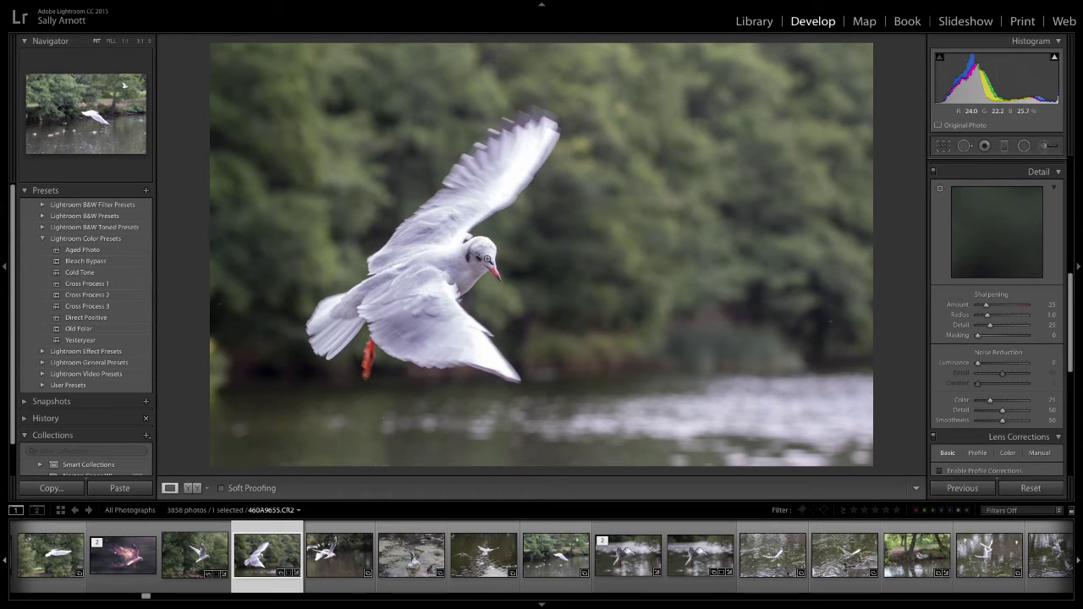
left_click(484, 260)
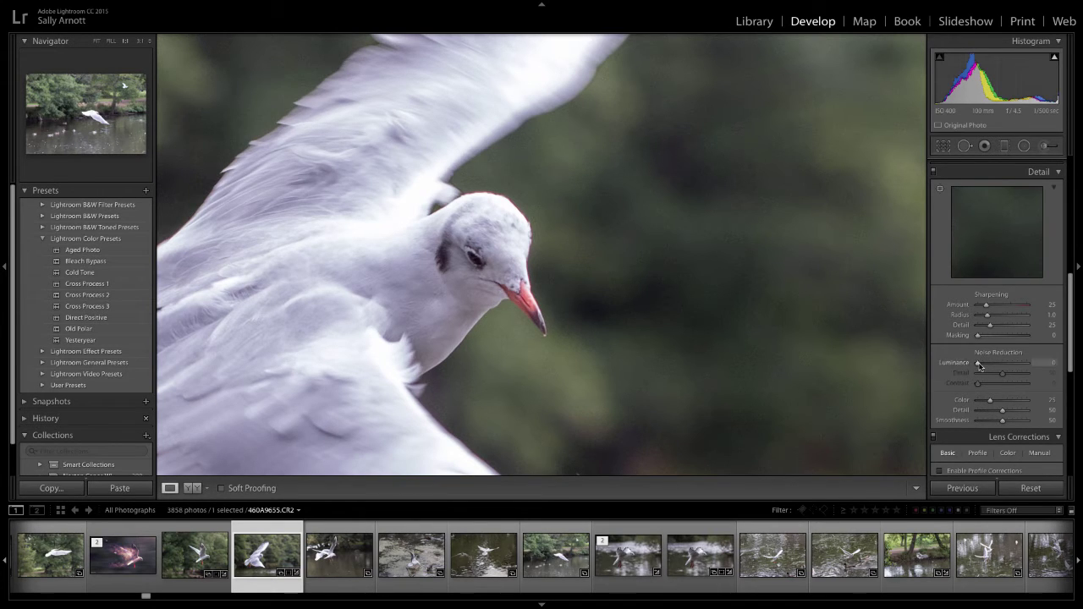
left_click_drag(979, 365, 985, 366)
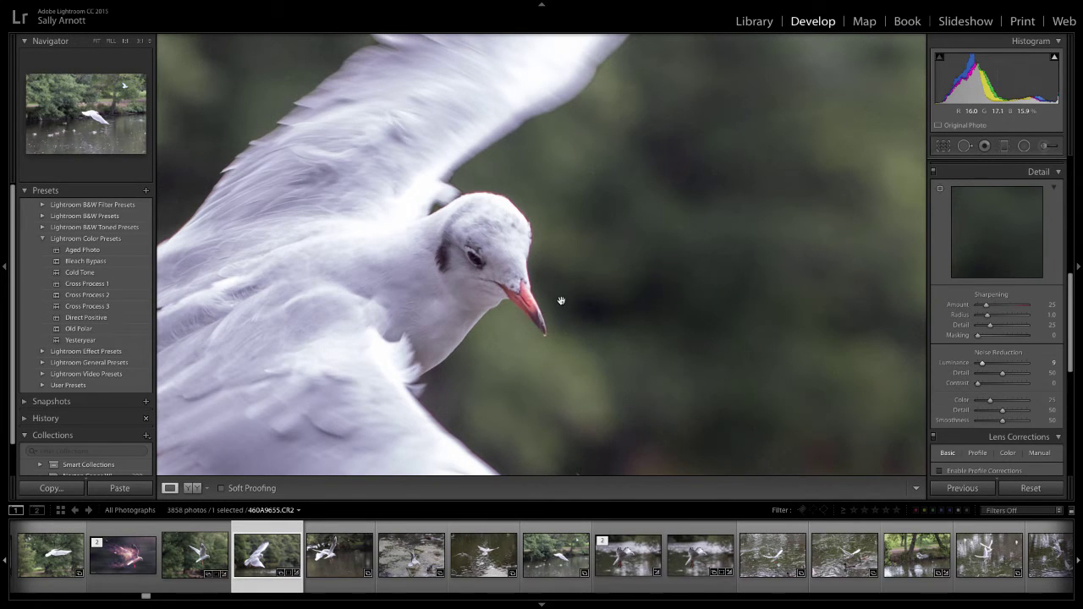
left_click_drag(561, 302, 585, 279)
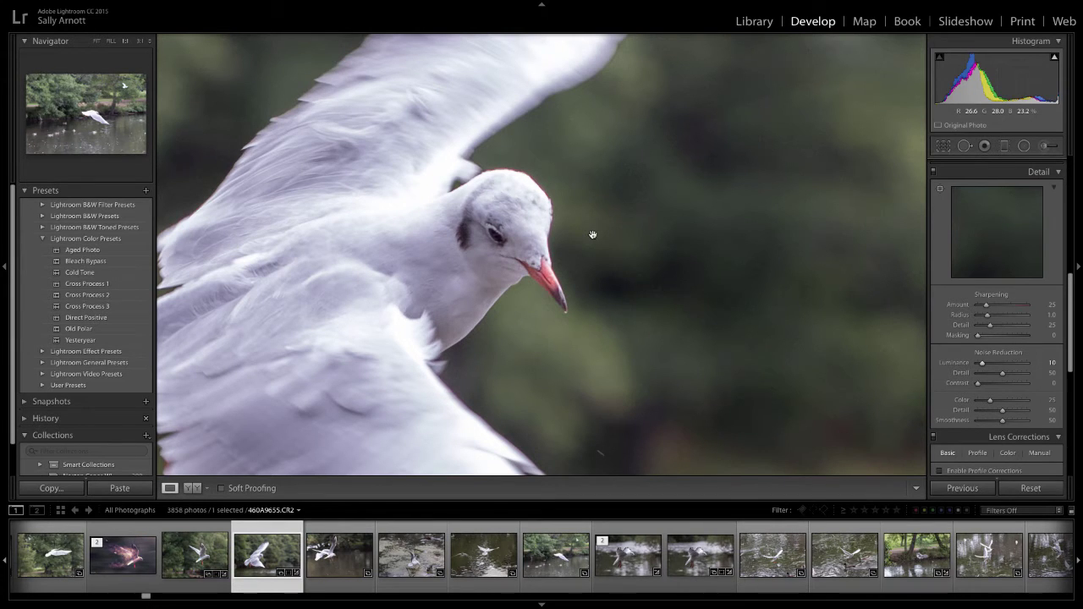
left_click_drag(579, 228, 585, 267)
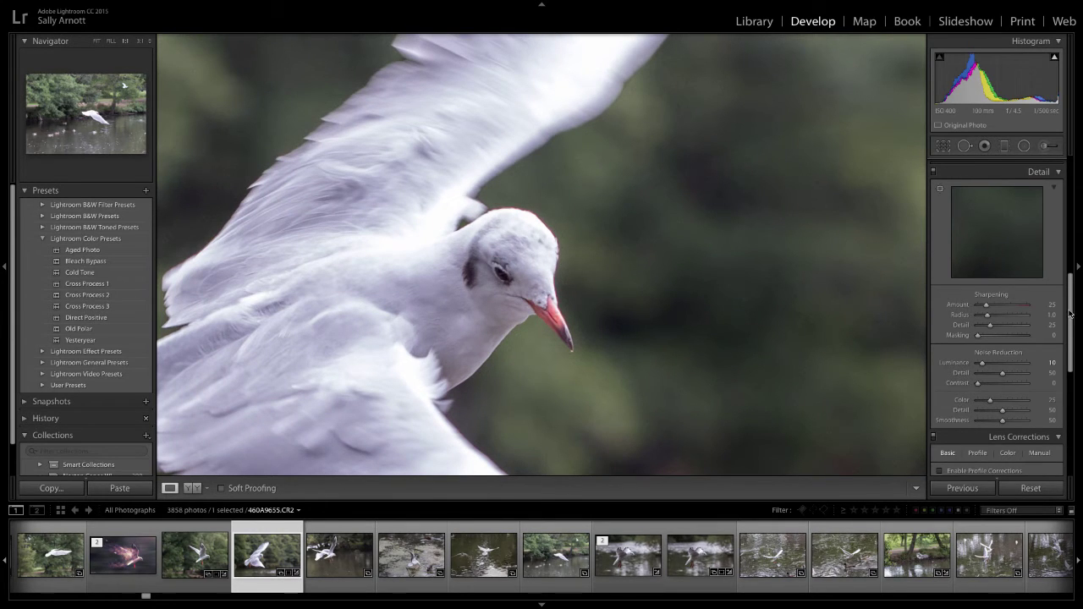
Set Exposure to -0.15, Whites to +20 and Blacks to -47 to soften the gull's tones.
scroll(1071, 314, "up", 10)
left_click(1054, 59)
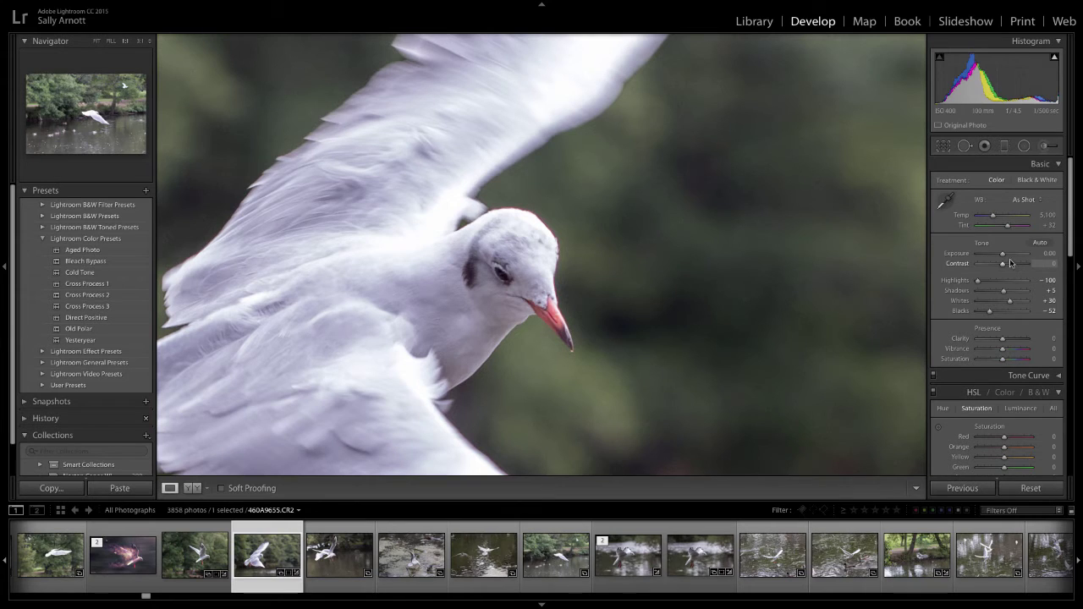
left_click_drag(1004, 257, 1002, 257)
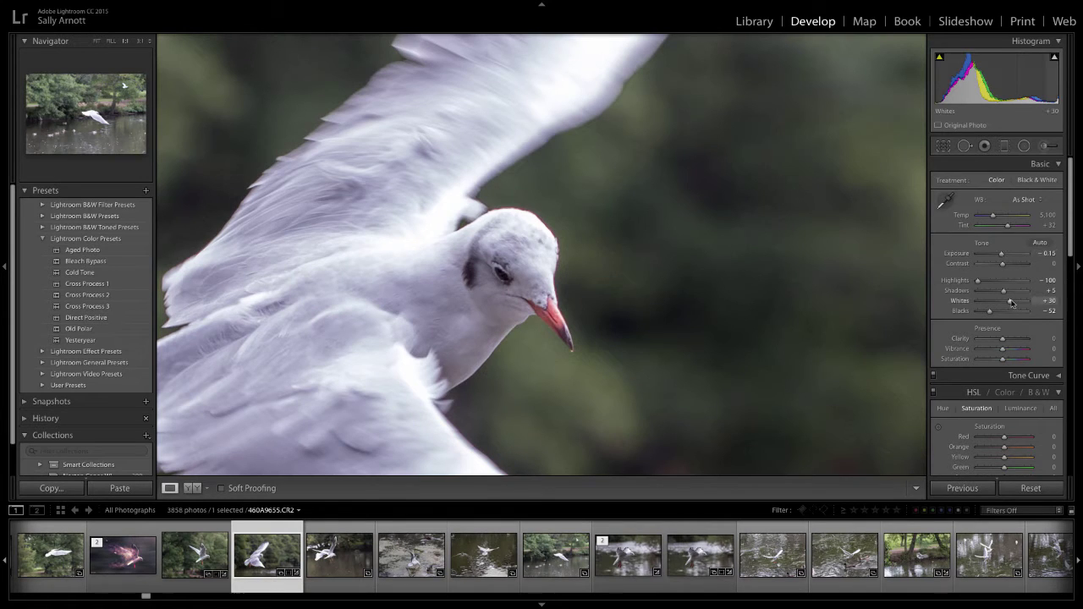
left_click_drag(1012, 302, 991, 310)
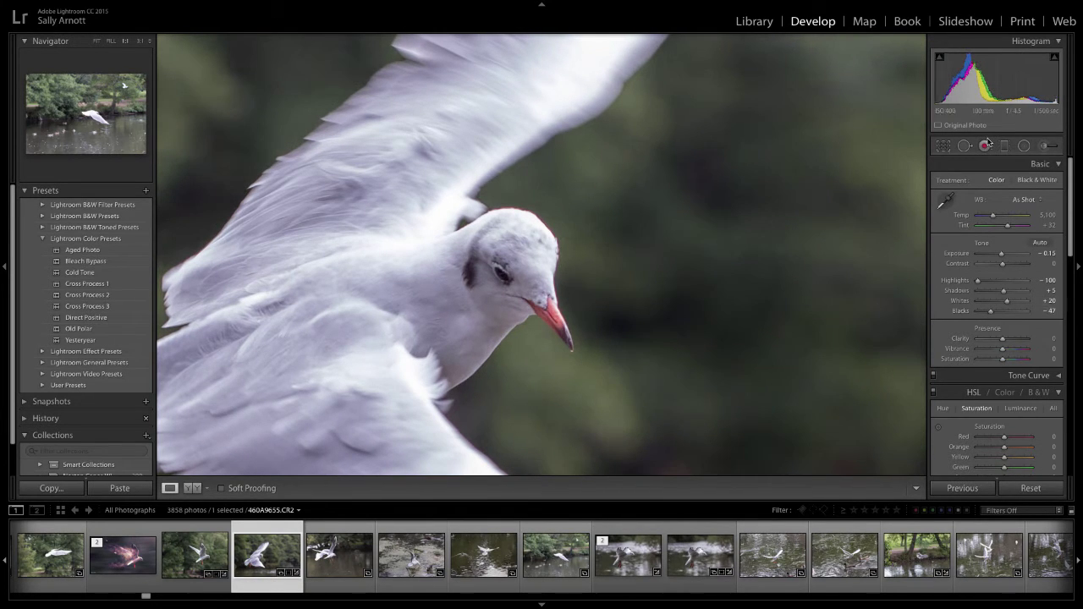
left_click(656, 283)
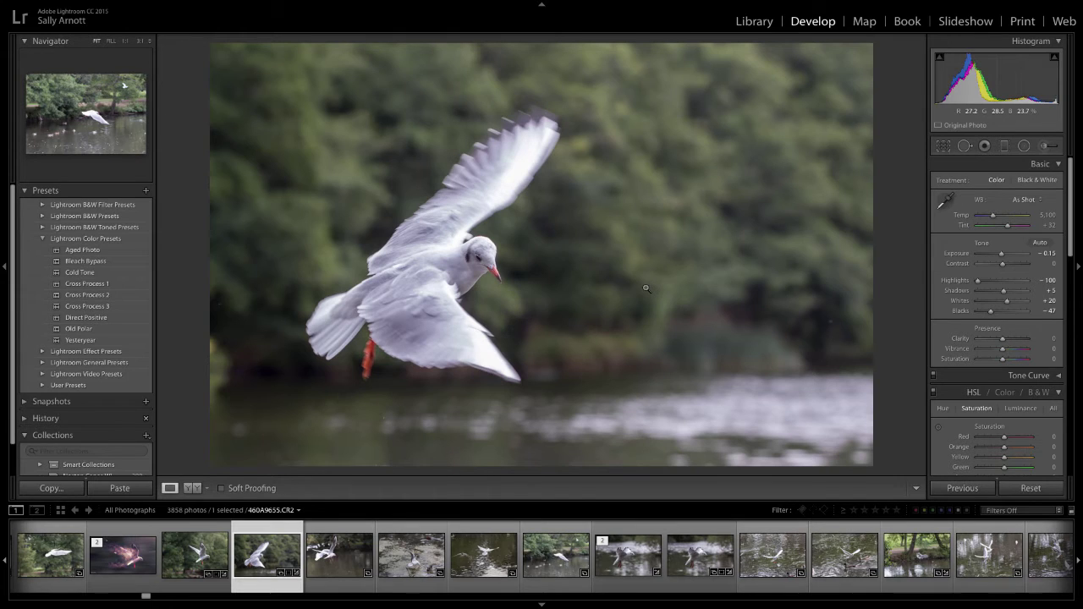
Open the gull photo for editing in Adobe Photoshop CC 2015 and dismiss the Welcome window.
left_click(456, 270)
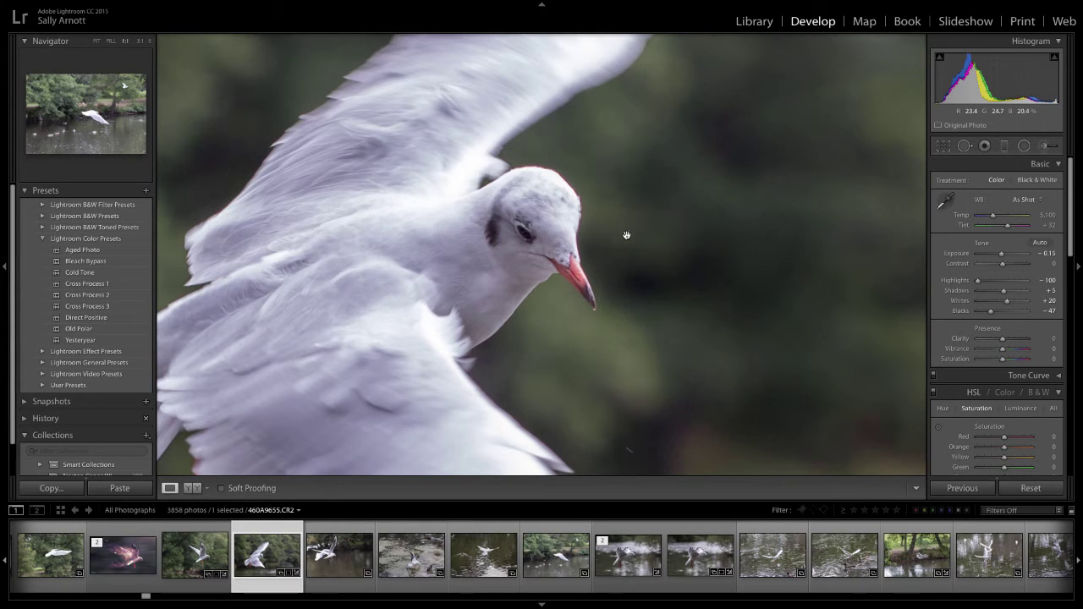
right_click(488, 184)
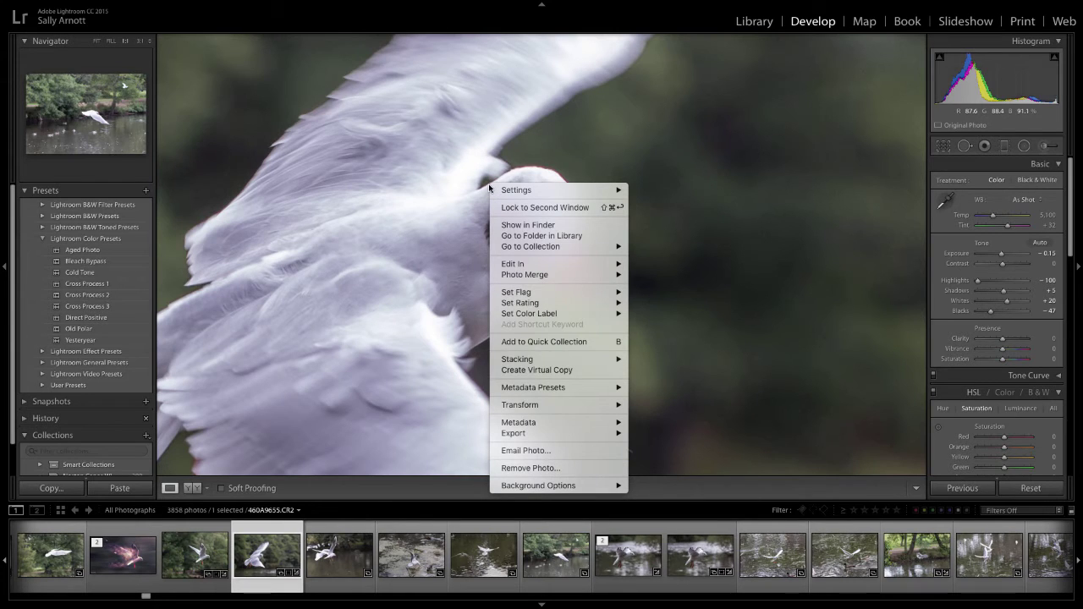
mouse_move(507, 268)
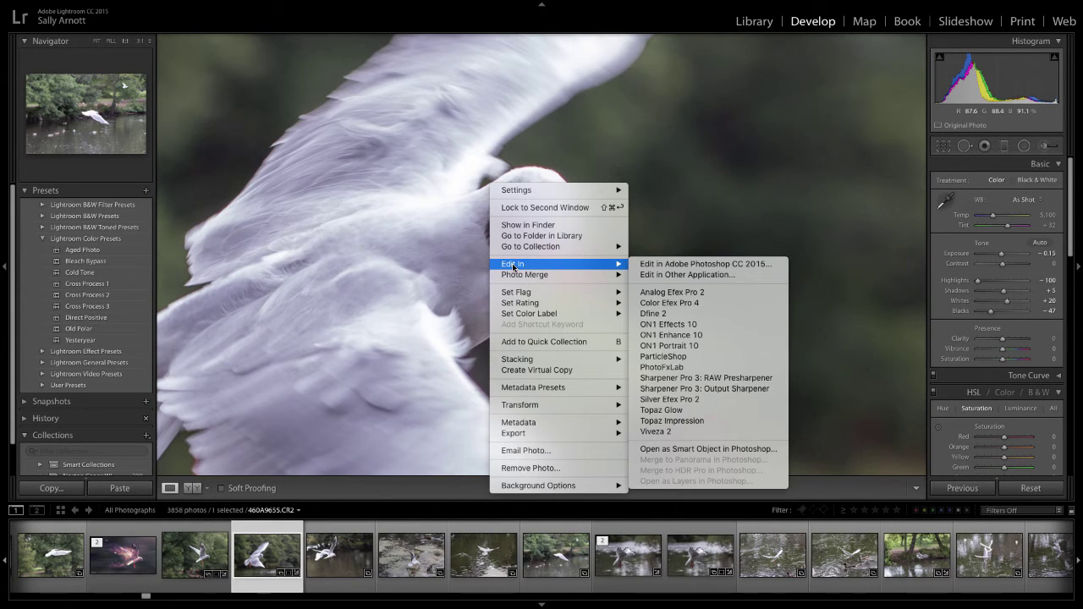
left_click(685, 265)
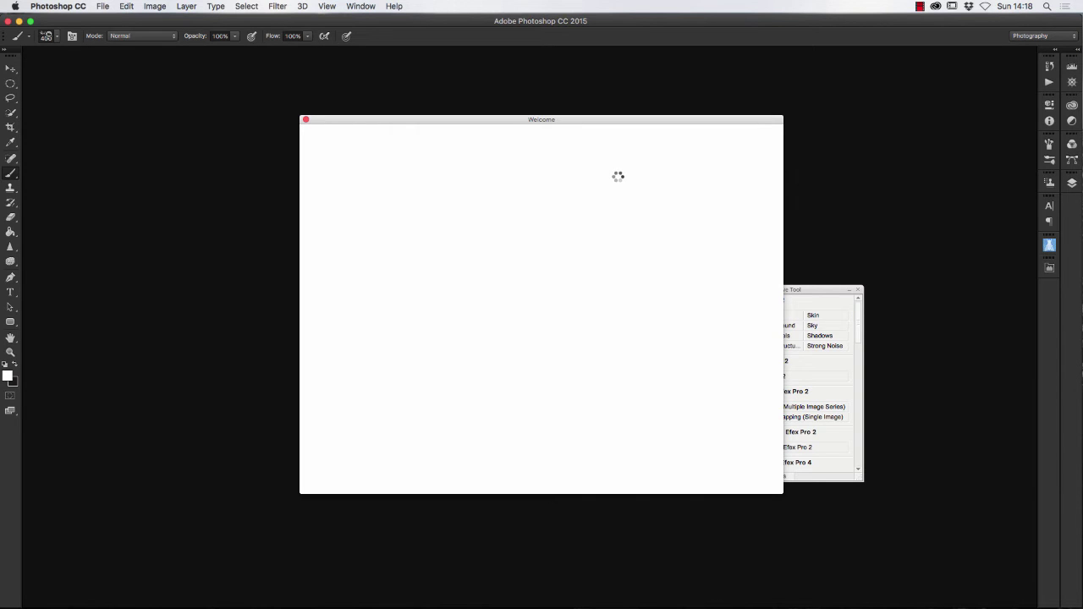
left_click(307, 120)
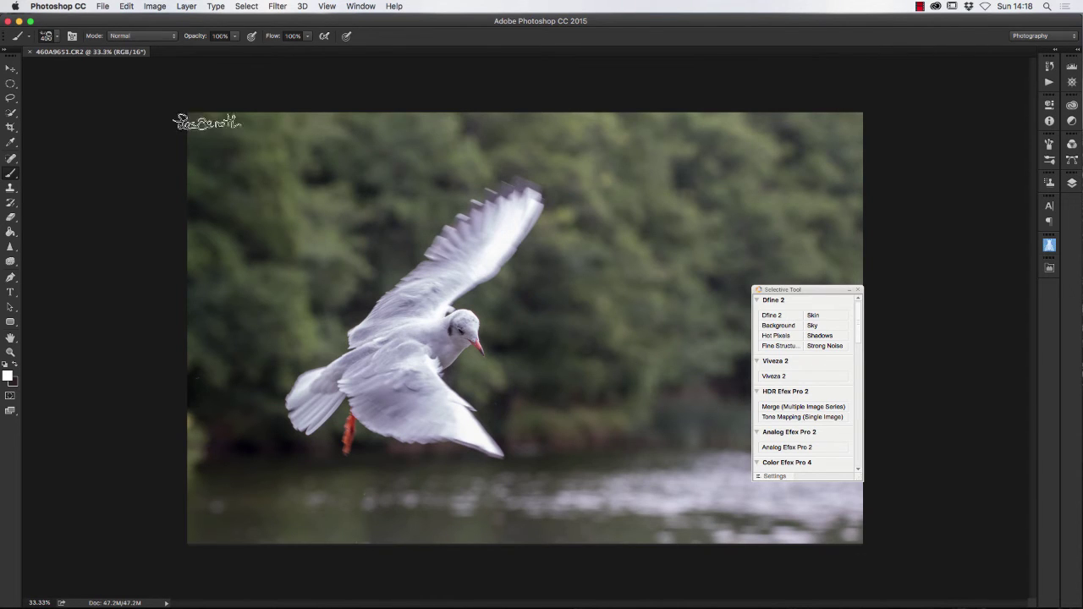
Switch to the Elliptical Marquee tool and close the floating Selective Tool palette covering the photo.
left_click(11, 83)
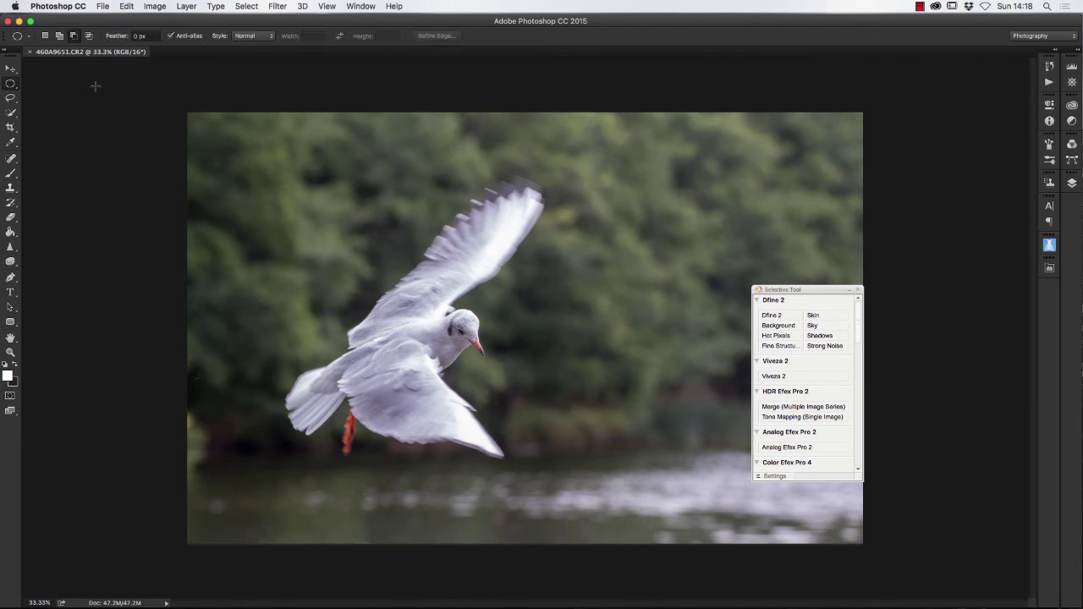
left_click_drag(826, 293, 958, 294)
left_click(992, 287)
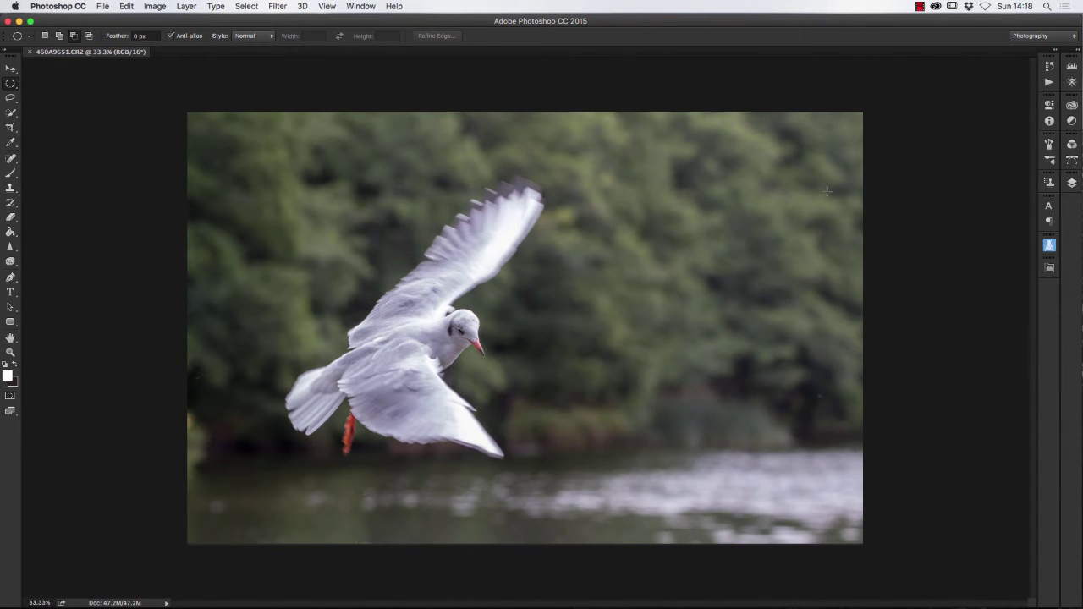
Examine the gull photo at 100% and fitted to the screen.
double_click(10, 353)
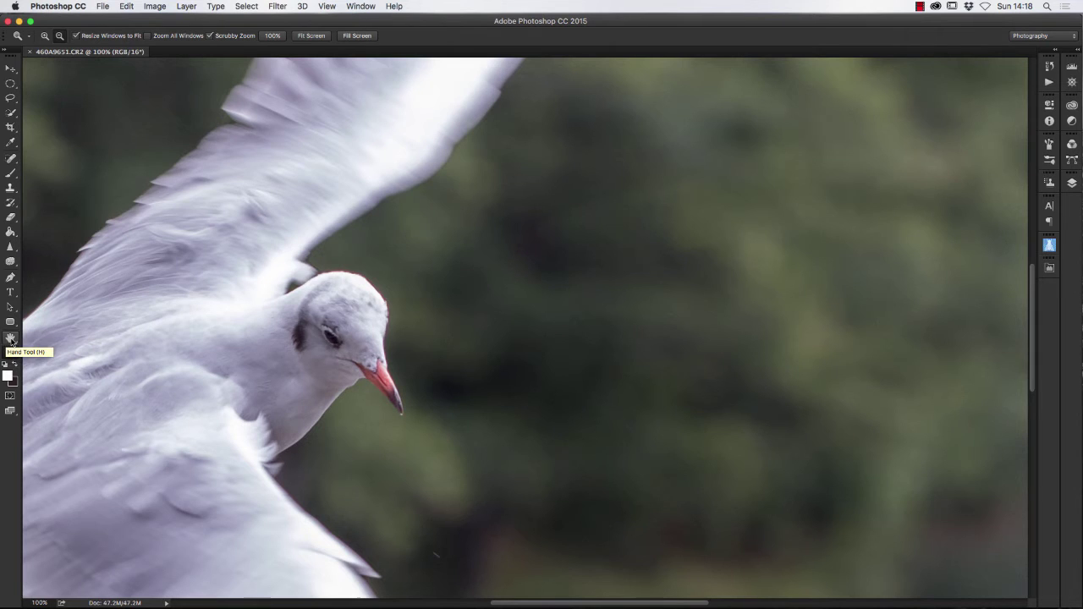
double_click(11, 339)
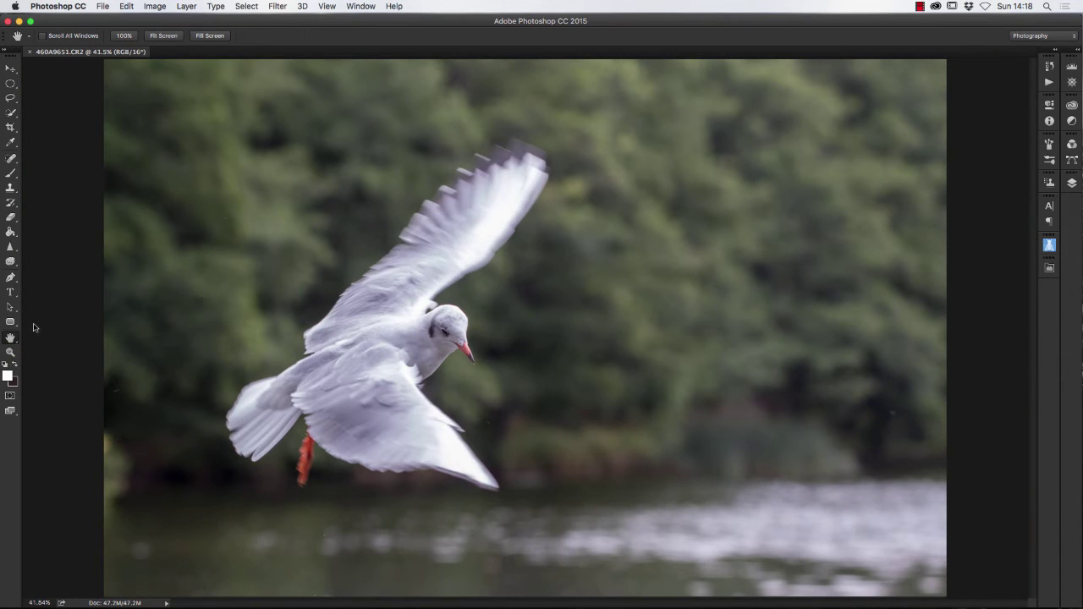
left_click(10, 352)
double_click(10, 352)
double_click(10, 338)
Duplicate the Background layer as "Background copy" within the same document.
left_click(187, 7)
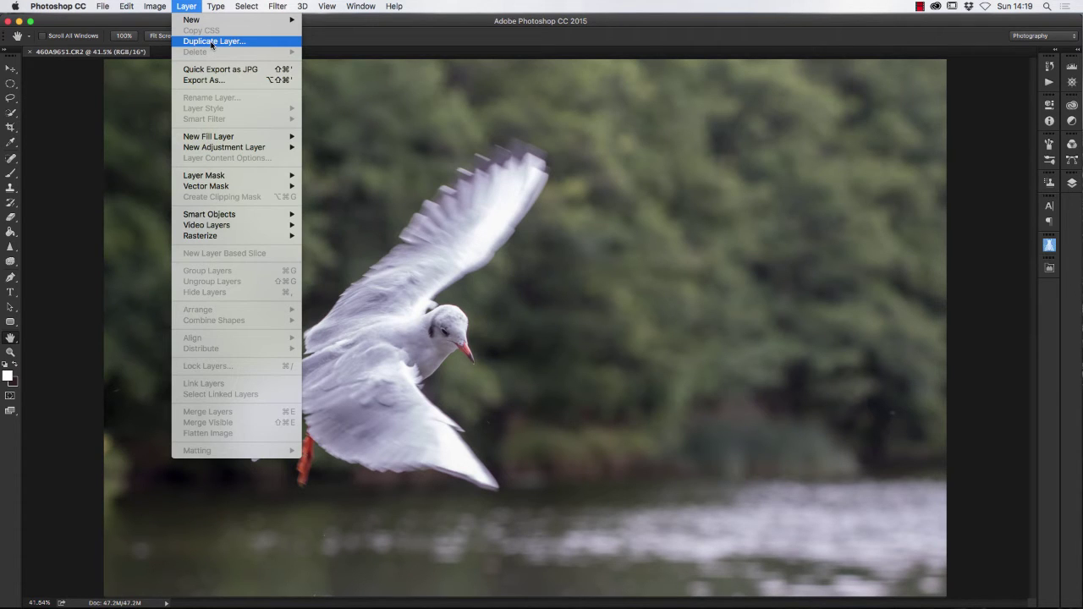
left_click(595, 7)
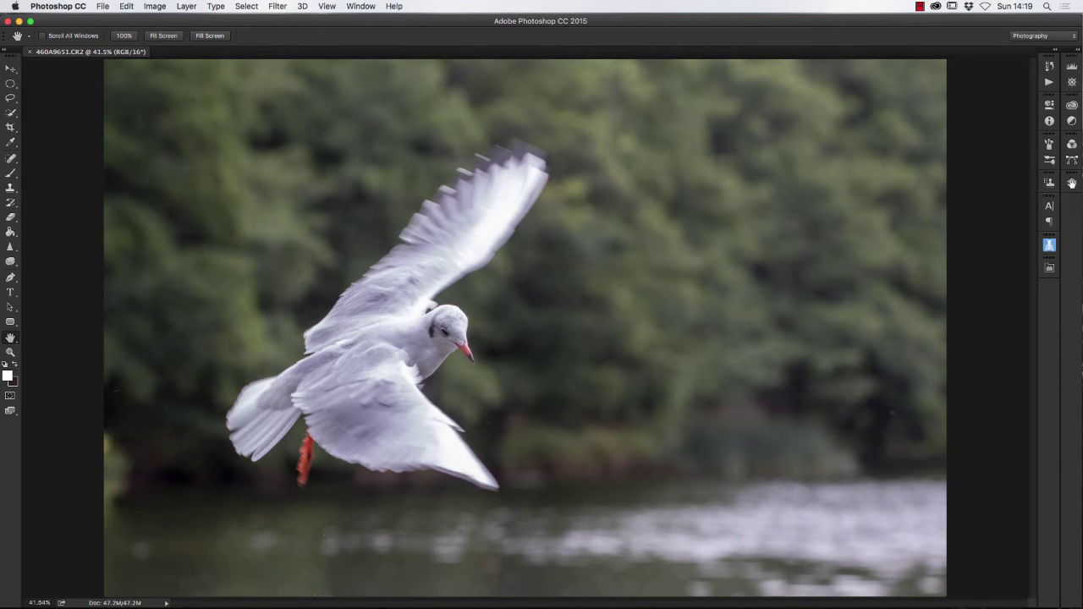
left_click(1072, 186)
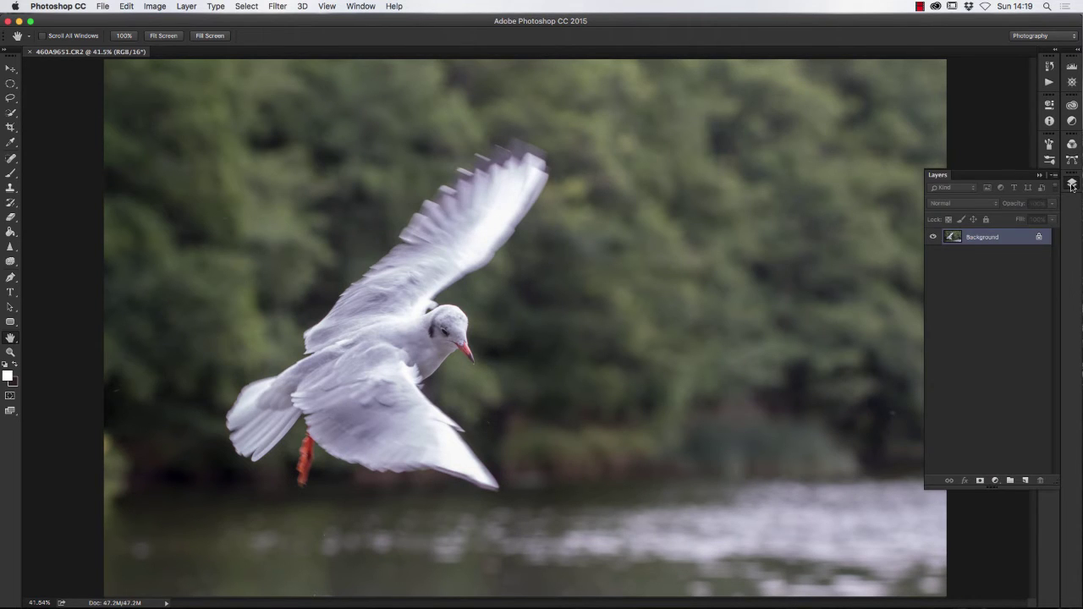
right_click(987, 238)
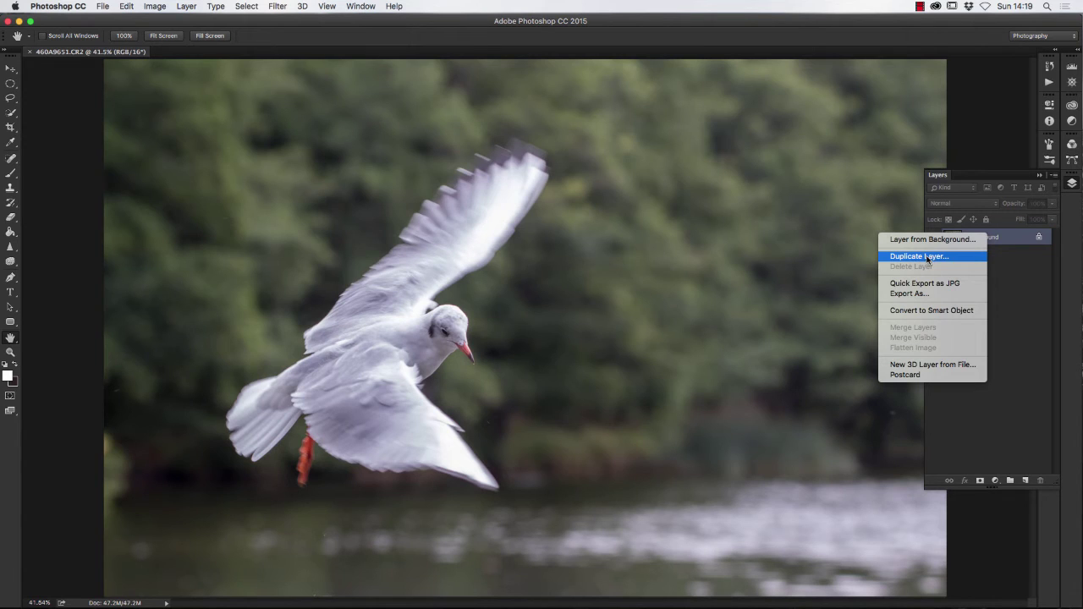
left_click(929, 256)
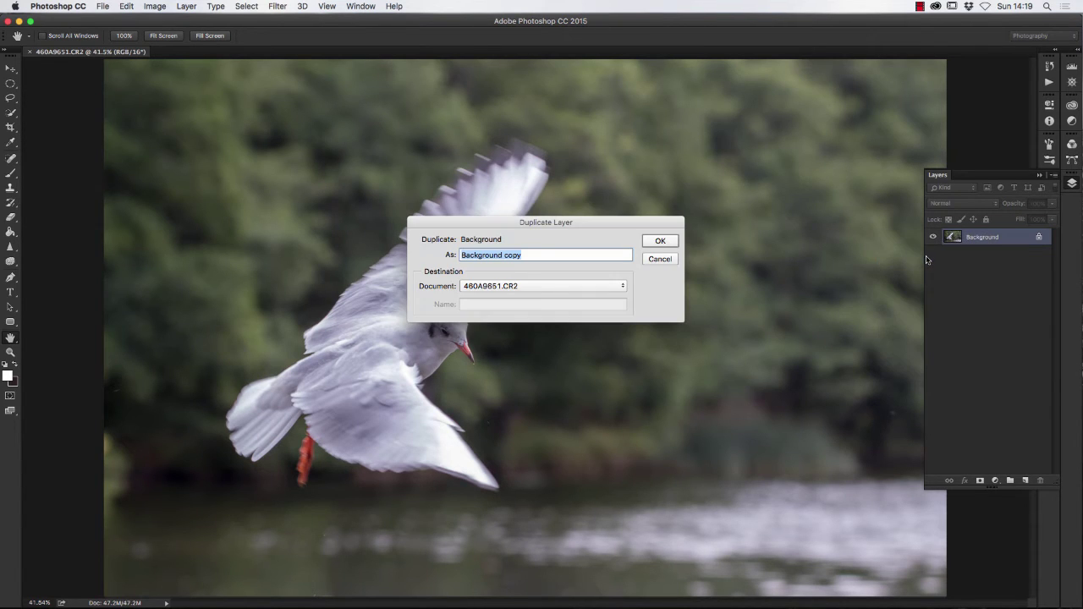
left_click(657, 242)
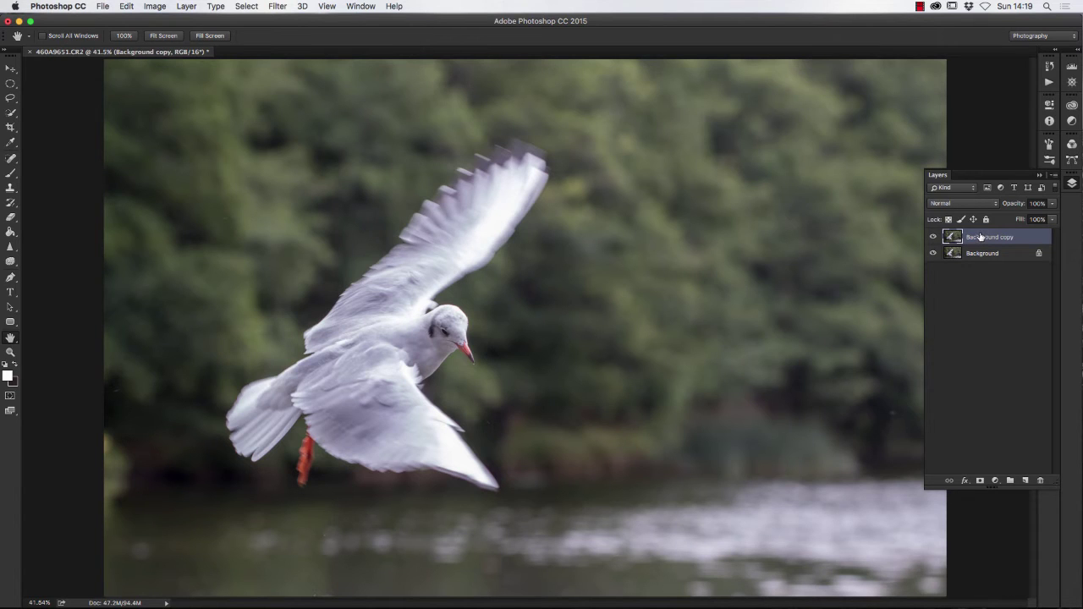
Start Smart Sharpen on the Background copy layer and position its preview on the gull's head.
left_click(276, 7)
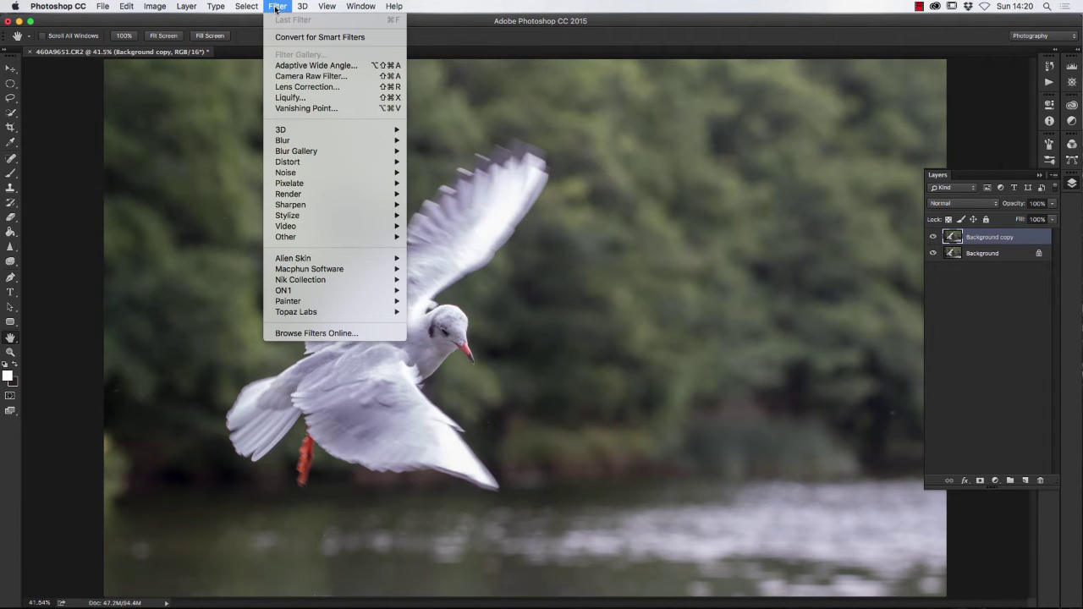
mouse_move(291, 205)
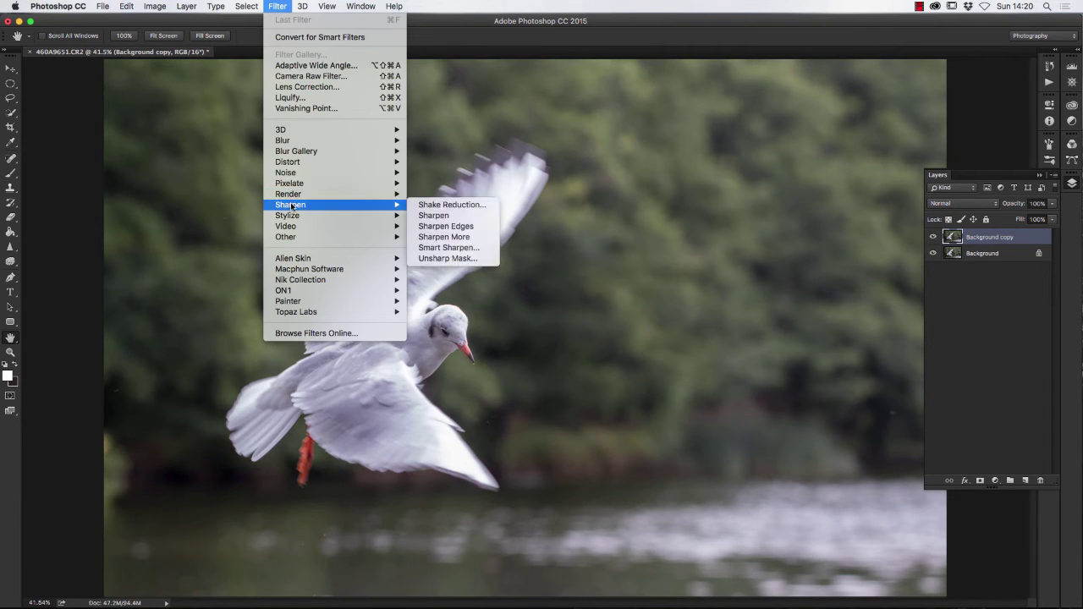
left_click(435, 249)
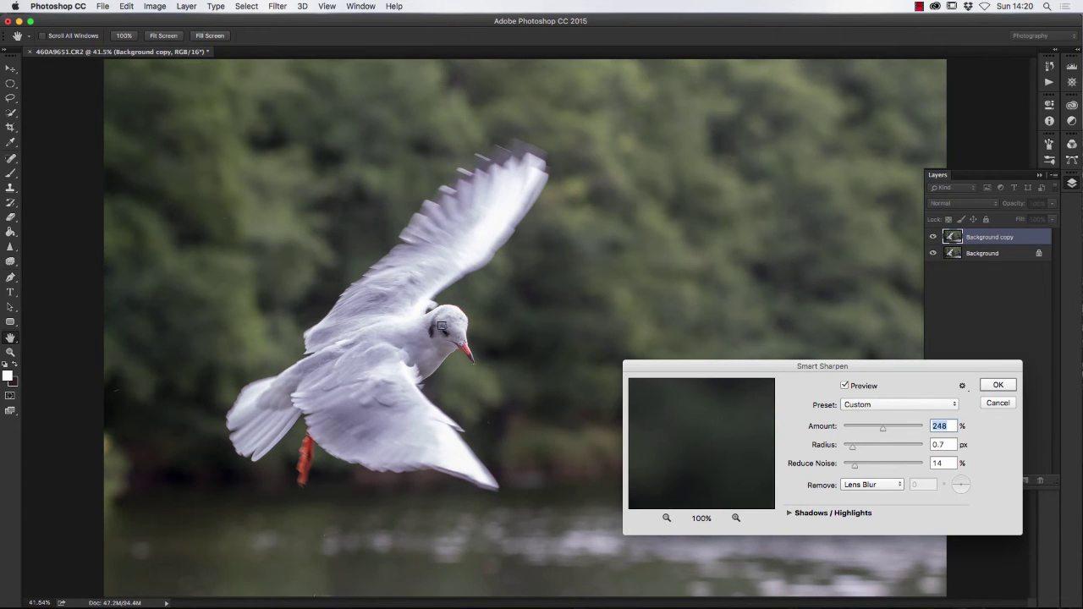
left_click(442, 328)
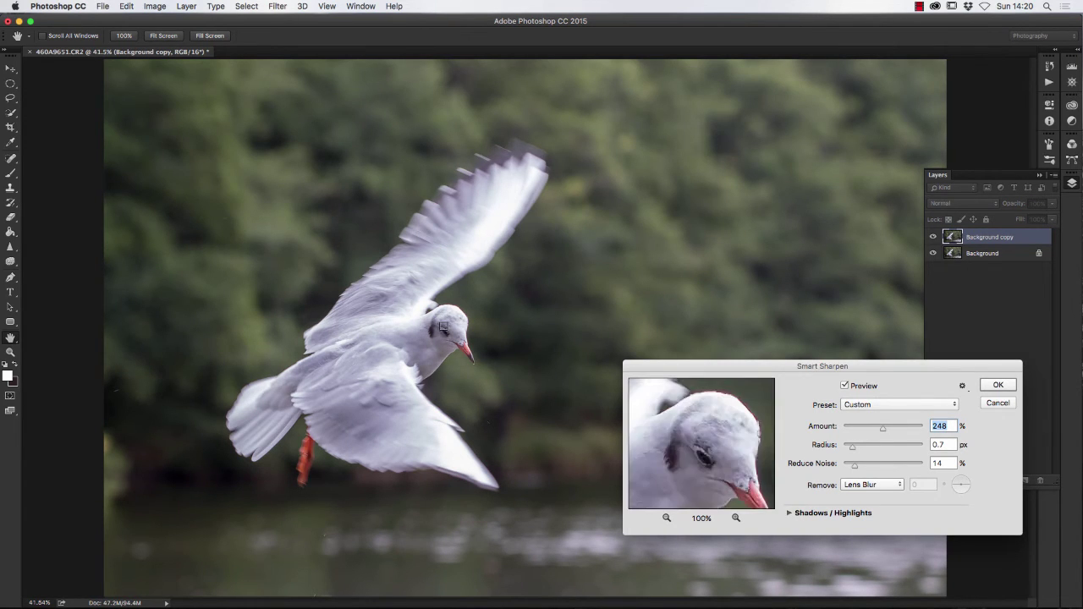
left_click_drag(757, 365, 703, 291)
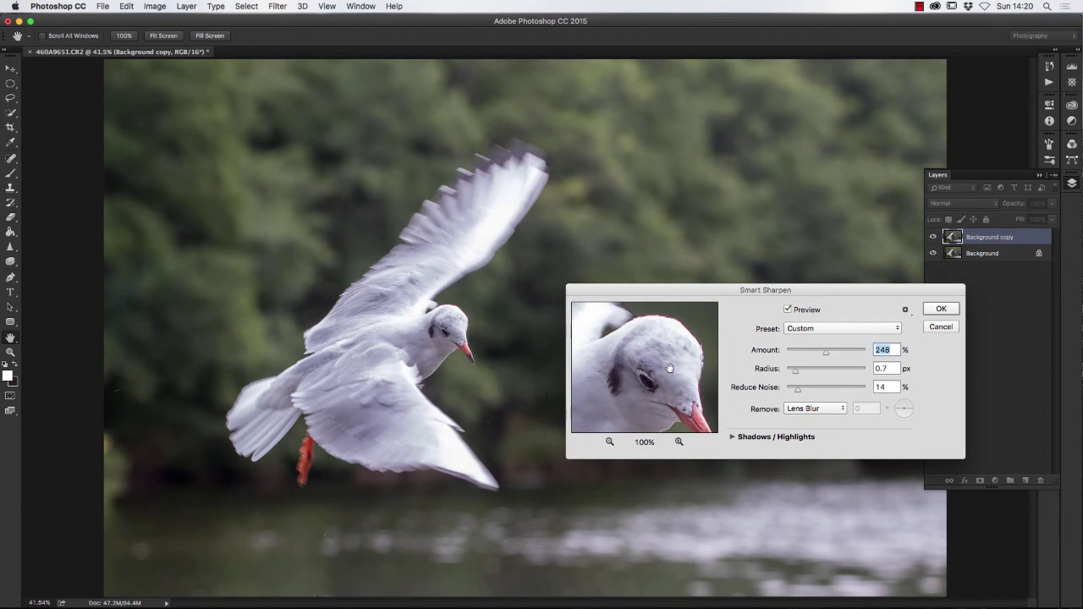
left_click_drag(669, 368, 669, 371)
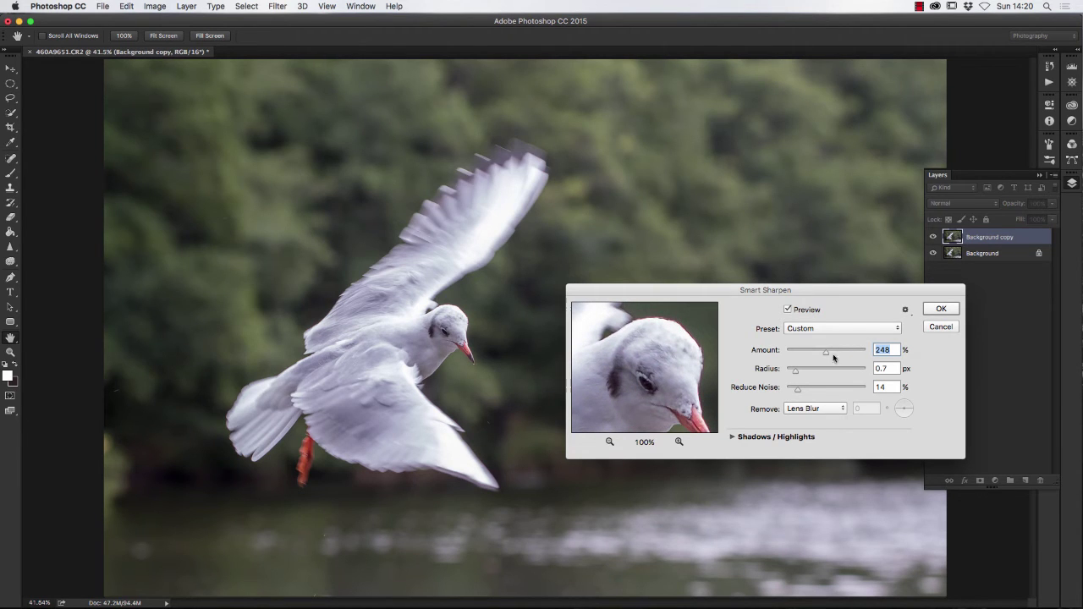
Set Smart Sharpen to an amount of 142%, a radius of 0.9 px and 18% noise reduction, comparing the gull's head in the preview.
left_click_drag(824, 351, 809, 353)
left_click_drag(670, 348, 631, 359)
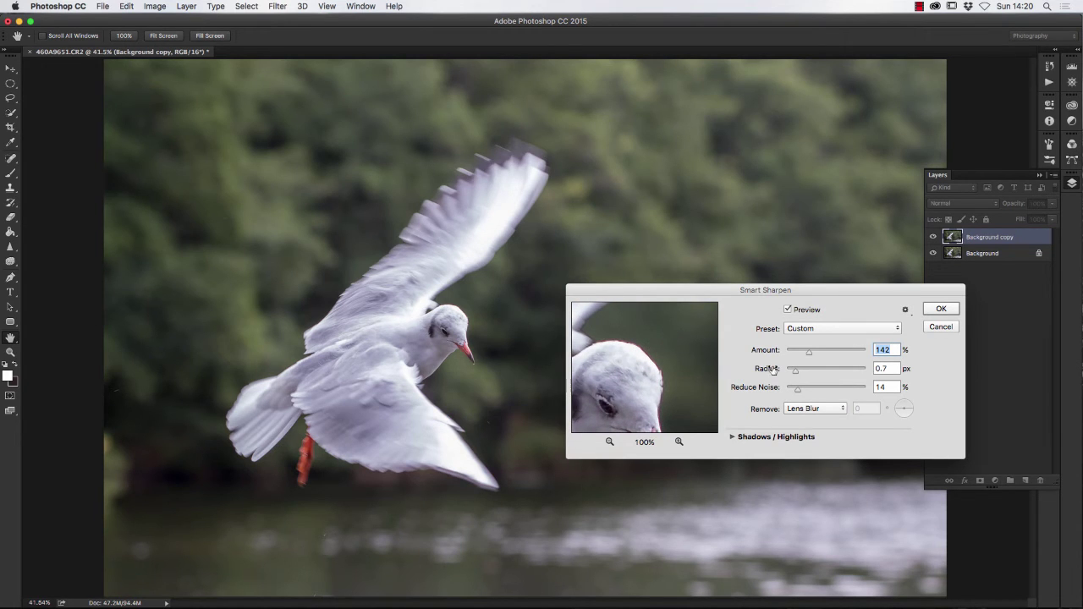
left_click_drag(799, 390, 802, 391)
key("shift+Tab")
left_click_drag(622, 388, 640, 359)
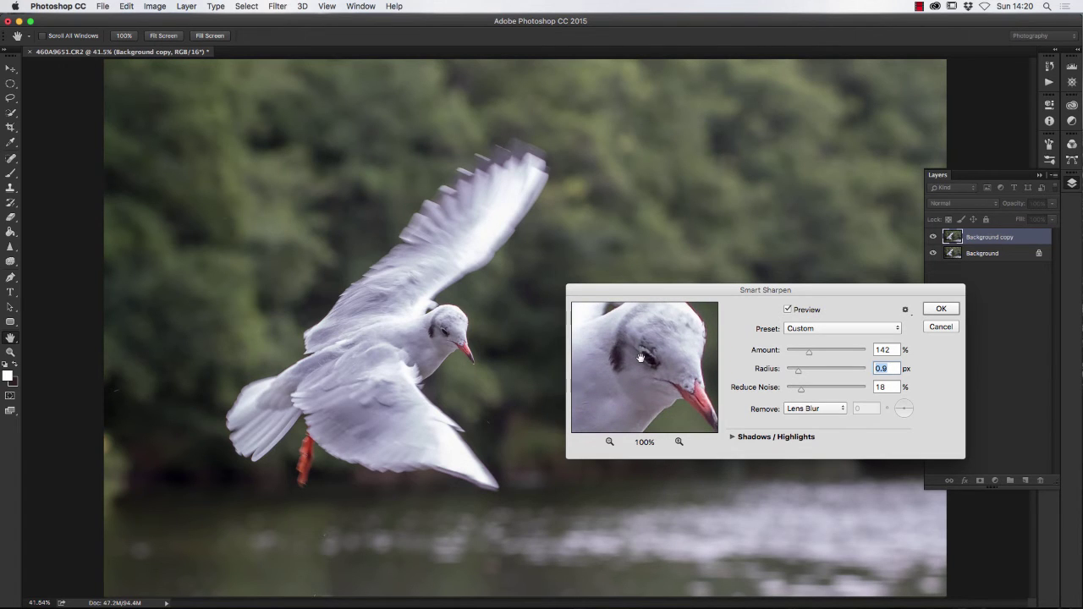
left_click_drag(656, 361, 636, 362)
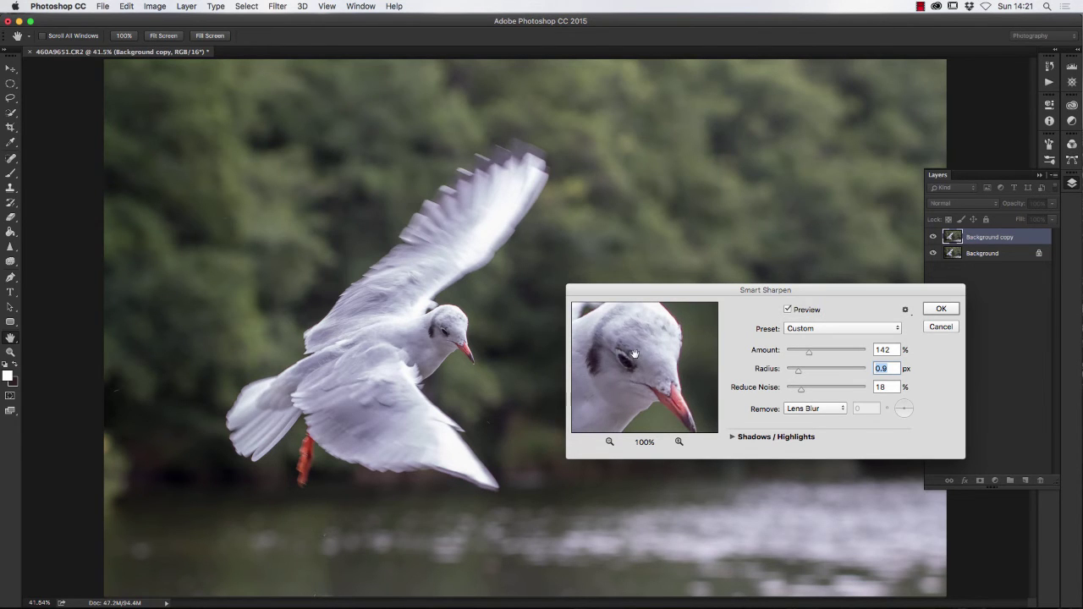
left_click_drag(635, 354, 637, 356)
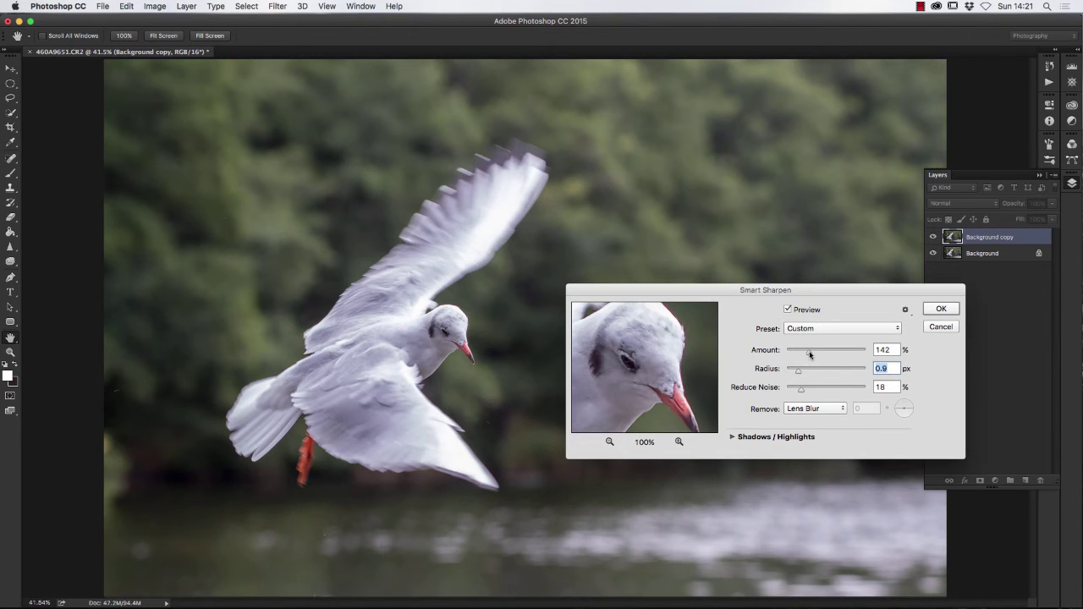
Raise the sharpening amount to 191% and compare the gull's head before and after in the preview.
left_click_drag(809, 355, 816, 355)
key("Down")
key("Down")
key("Down")
key("Up")
key("Up")
key("Up")
left_click_drag(646, 349, 637, 371)
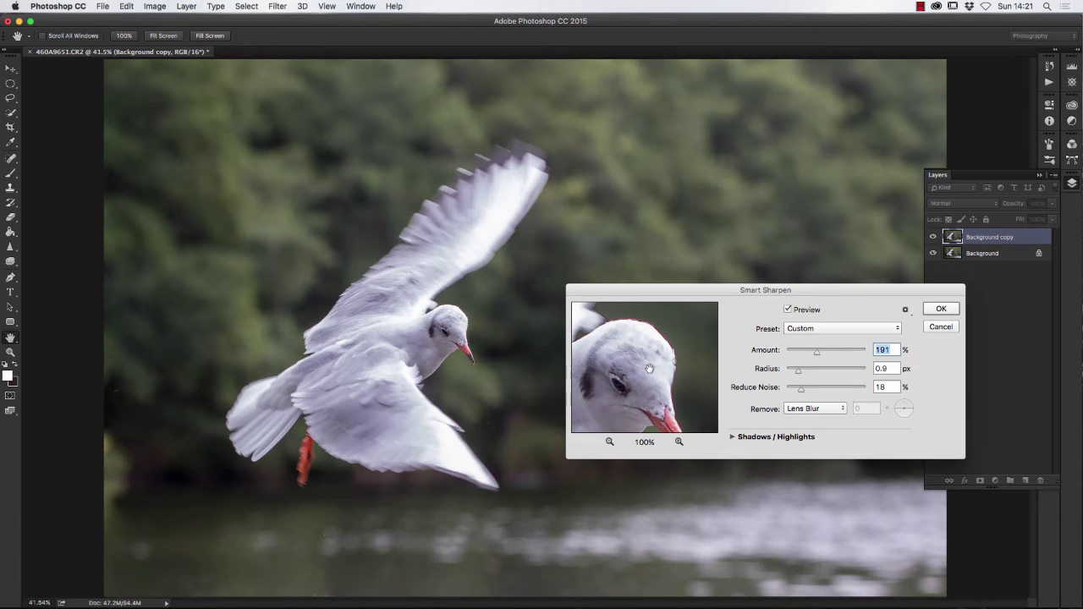
left_click_drag(649, 369, 679, 373)
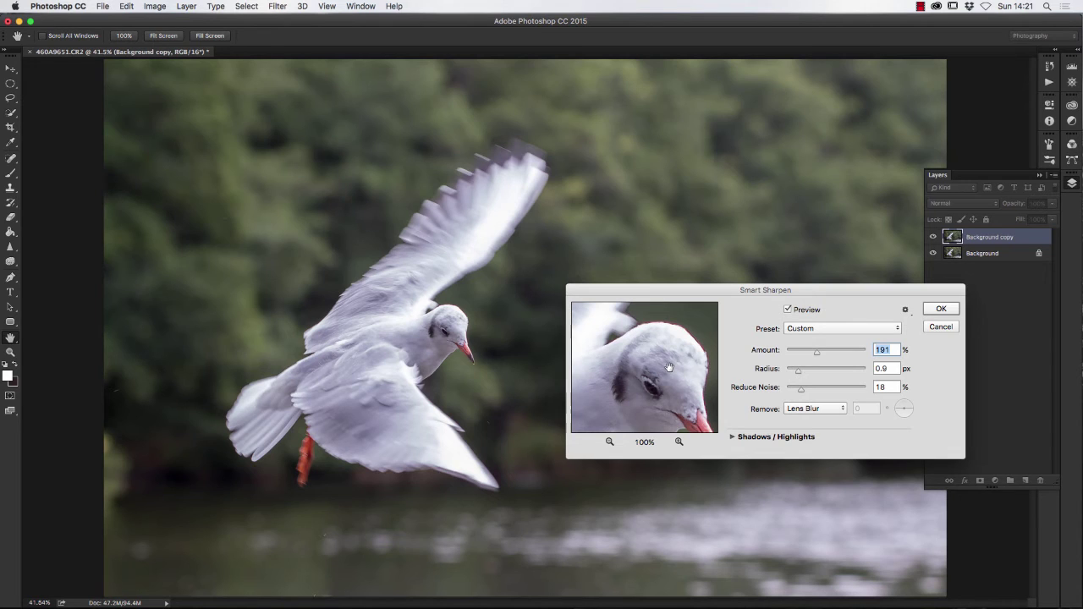
left_click_drag(675, 383, 636, 361)
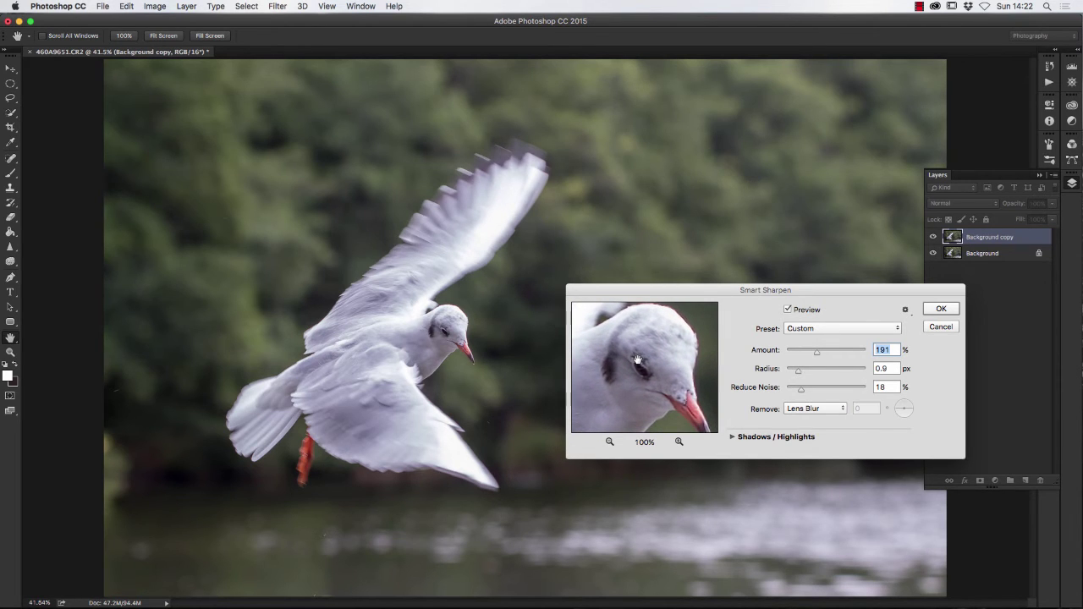
left_click_drag(646, 359, 641, 349)
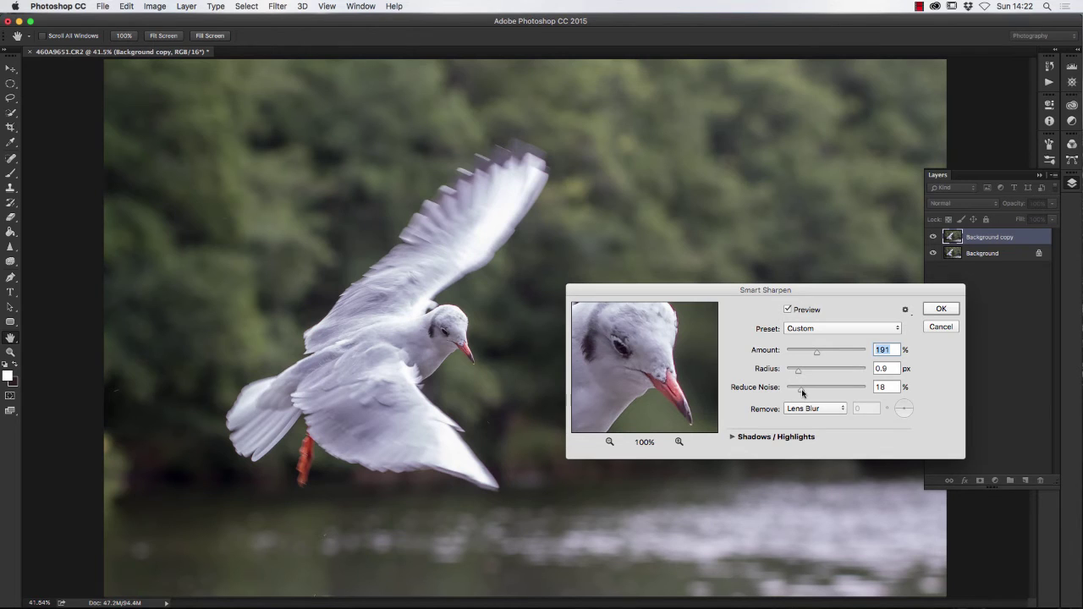
Set noise reduction to 9% and the sharpening amount to 209%, and apply Smart Sharpen to the Background copy layer.
left_click_drag(802, 392, 795, 393)
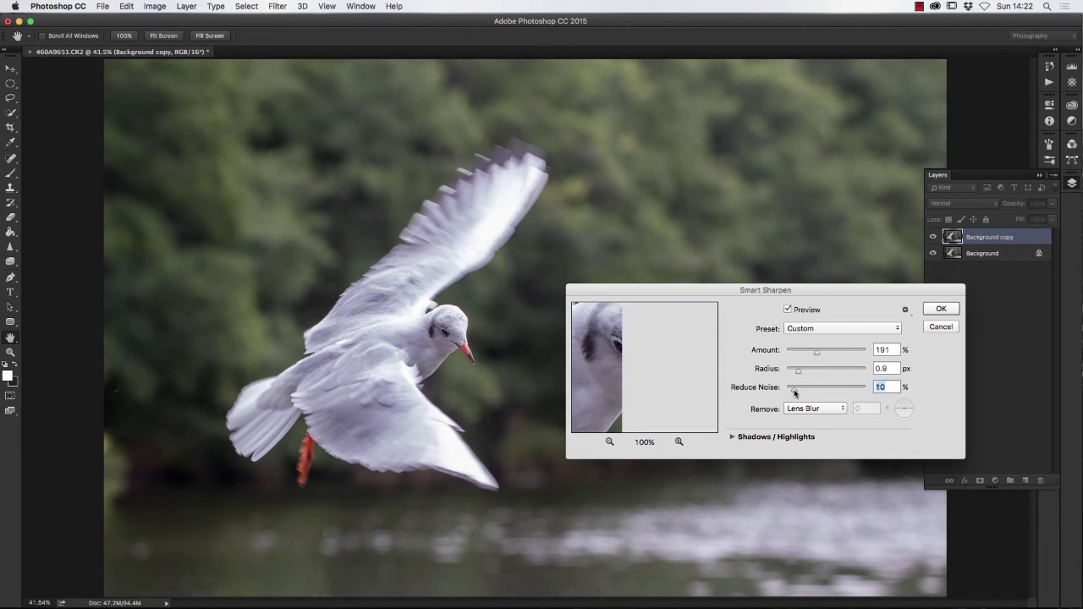
left_click(643, 354)
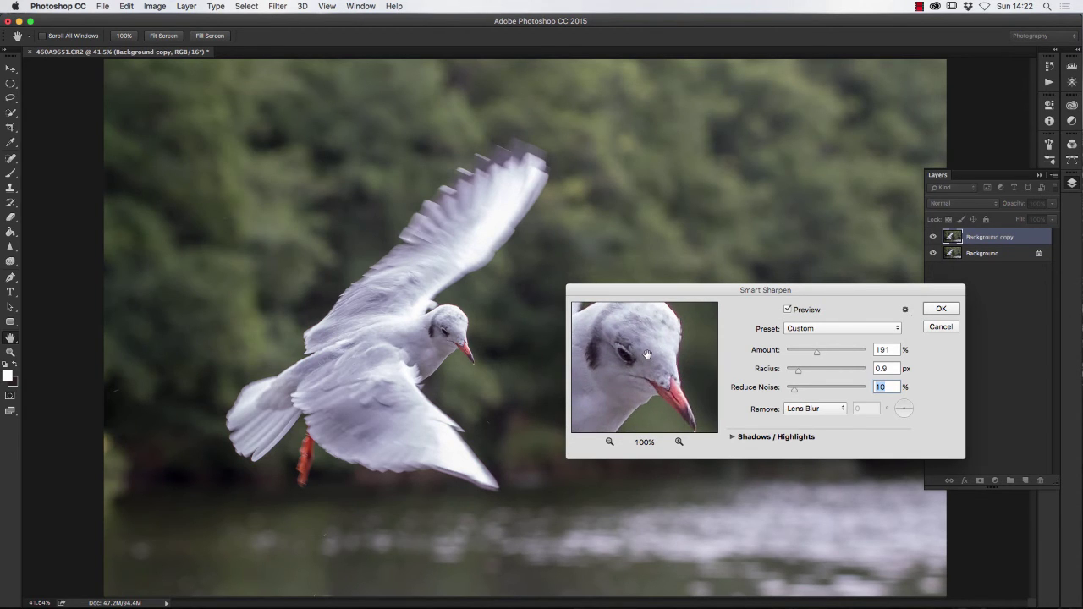
left_click(795, 389)
left_click_drag(795, 392, 792, 391)
left_click_drag(664, 352, 663, 362)
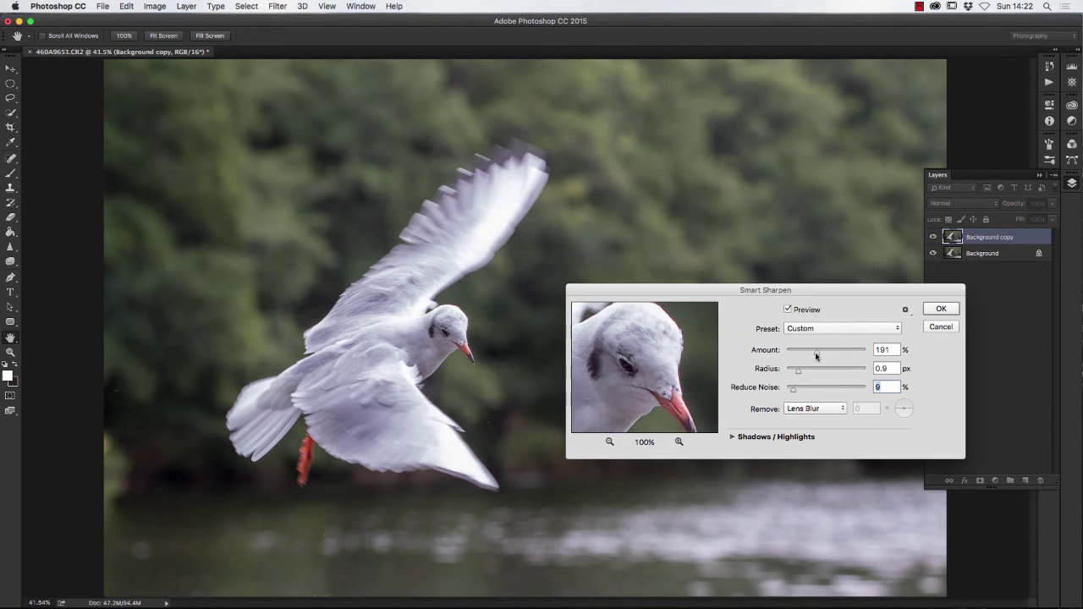
left_click_drag(817, 354, 819, 356)
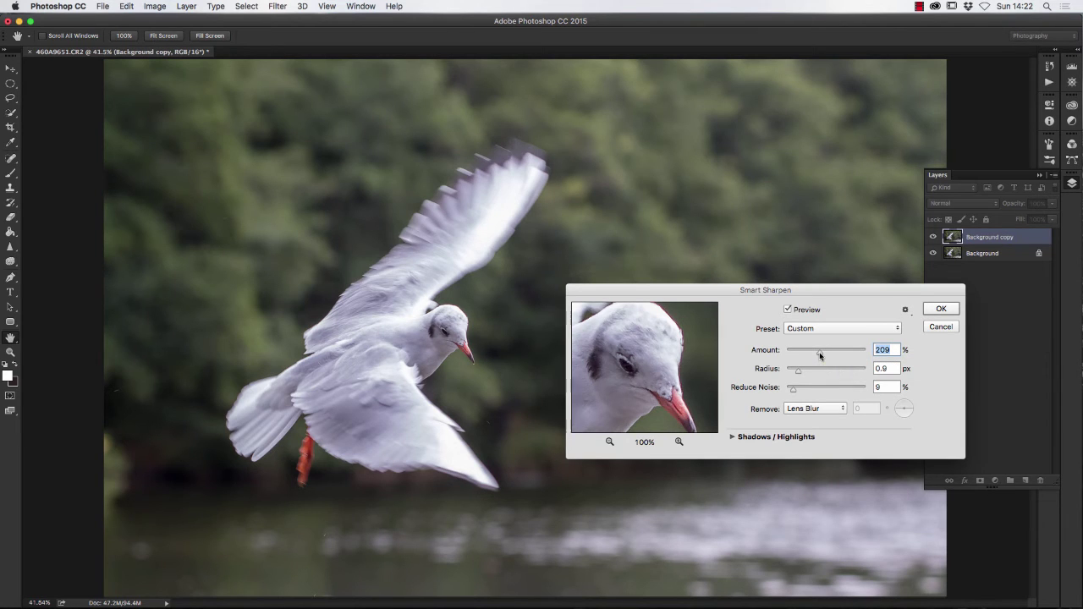
left_click_drag(631, 368, 626, 354)
left_click(941, 310)
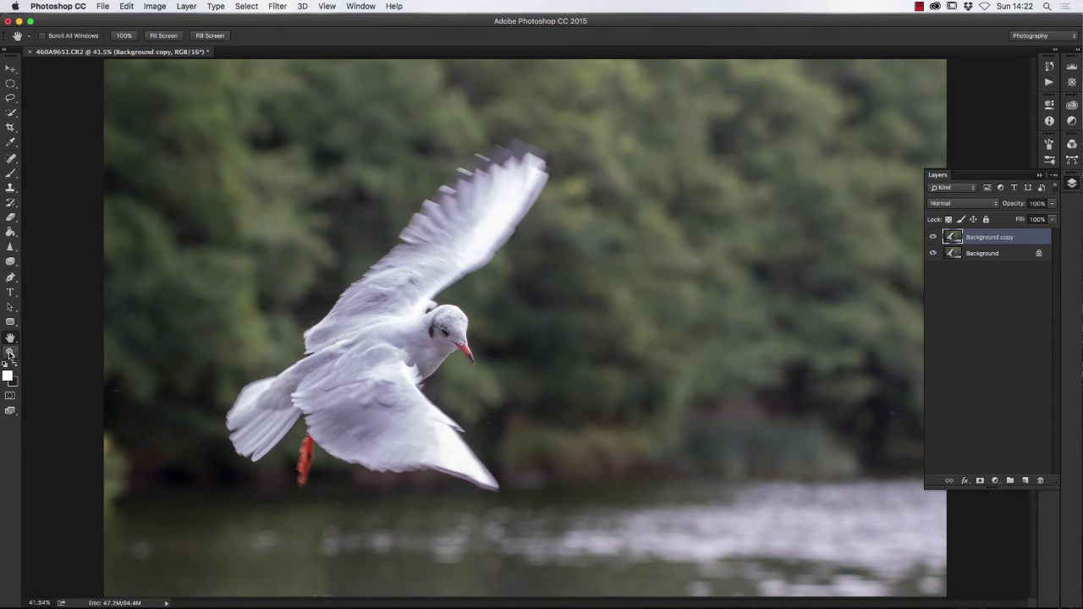
Examine the sharpened gull's head, wings and background at 100% and the whole photo fitted to the screen.
double_click(10, 353)
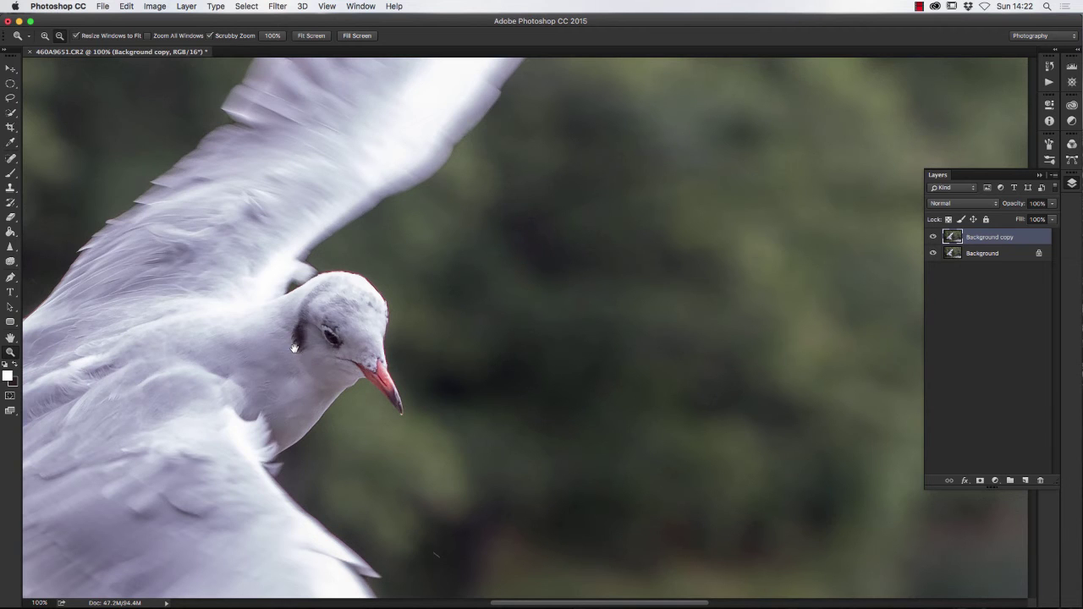
left_click_drag(297, 345, 438, 346)
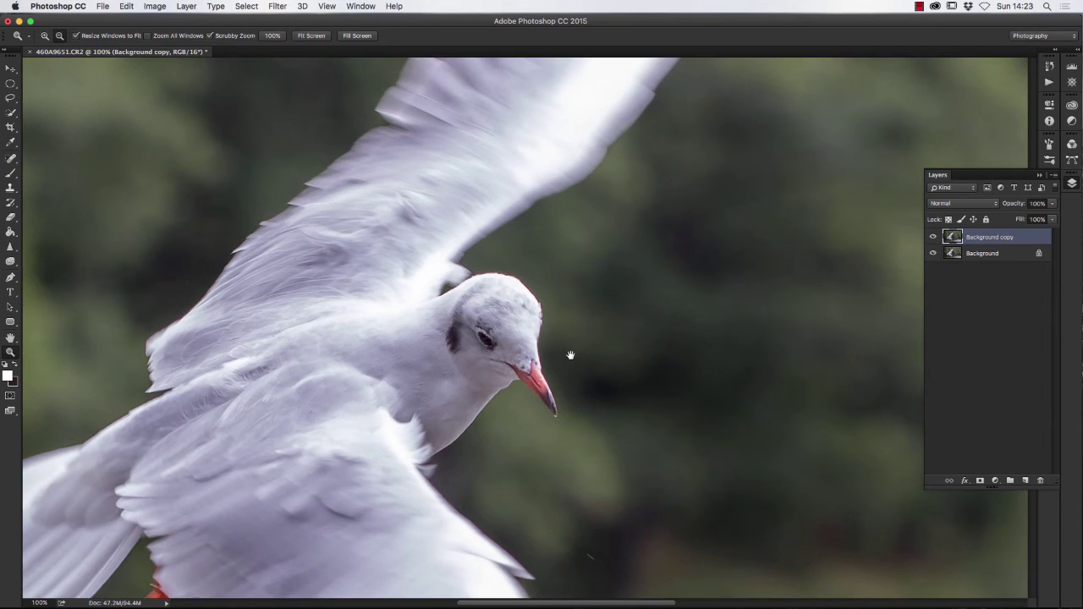
left_click_drag(570, 355, 612, 339)
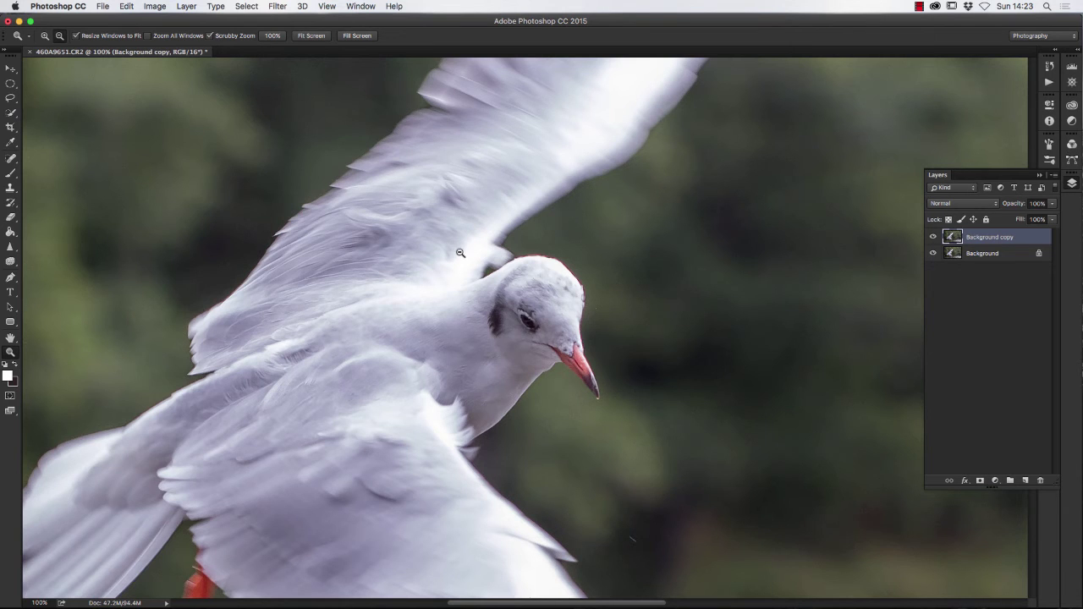
left_click_drag(560, 314, 361, 345)
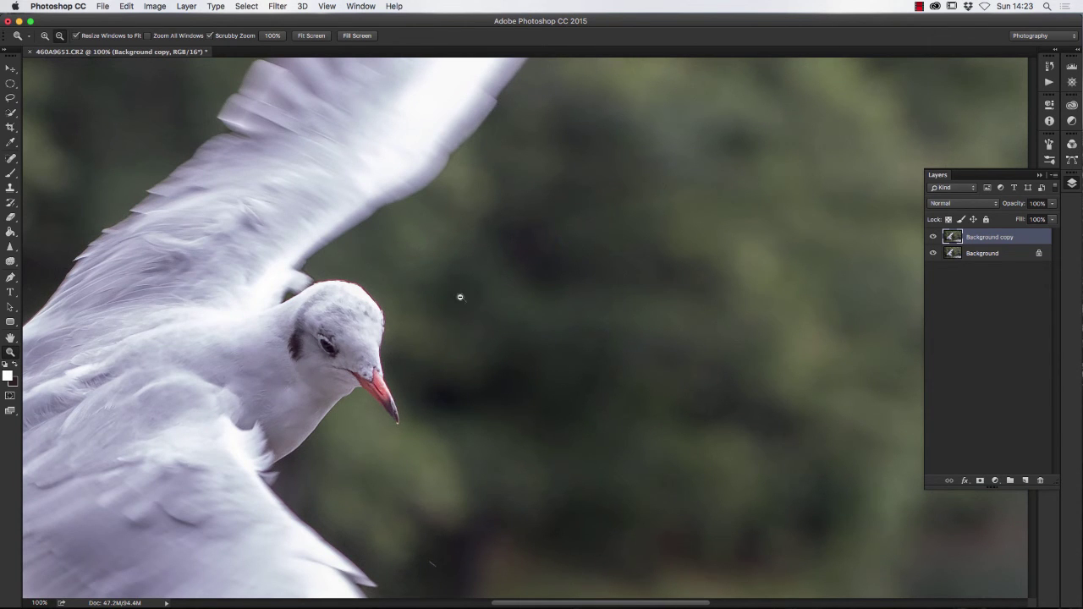
left_click_drag(360, 312, 516, 298)
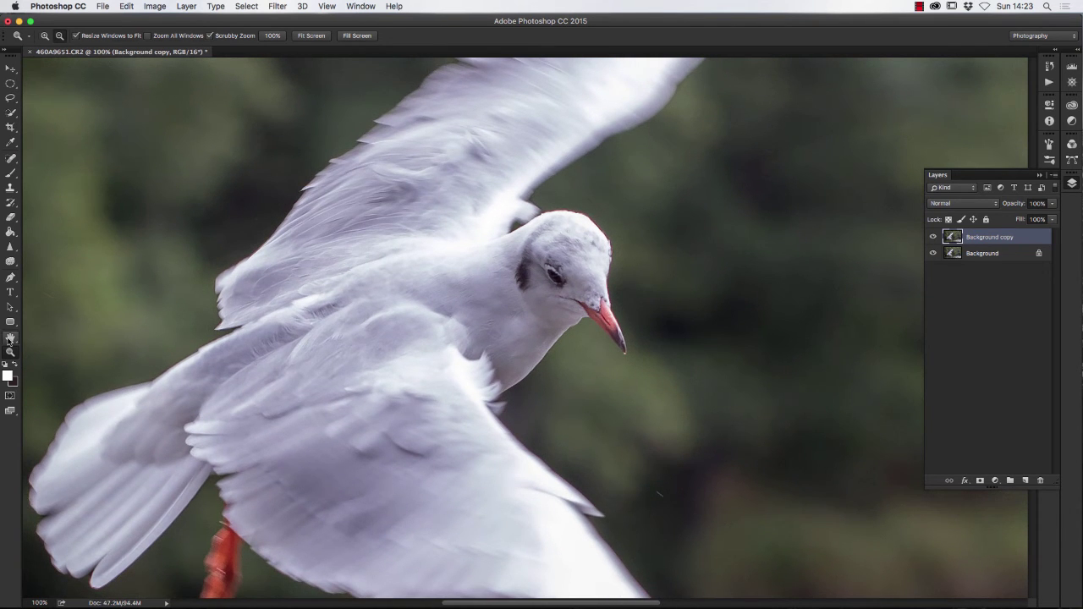
double_click(10, 338)
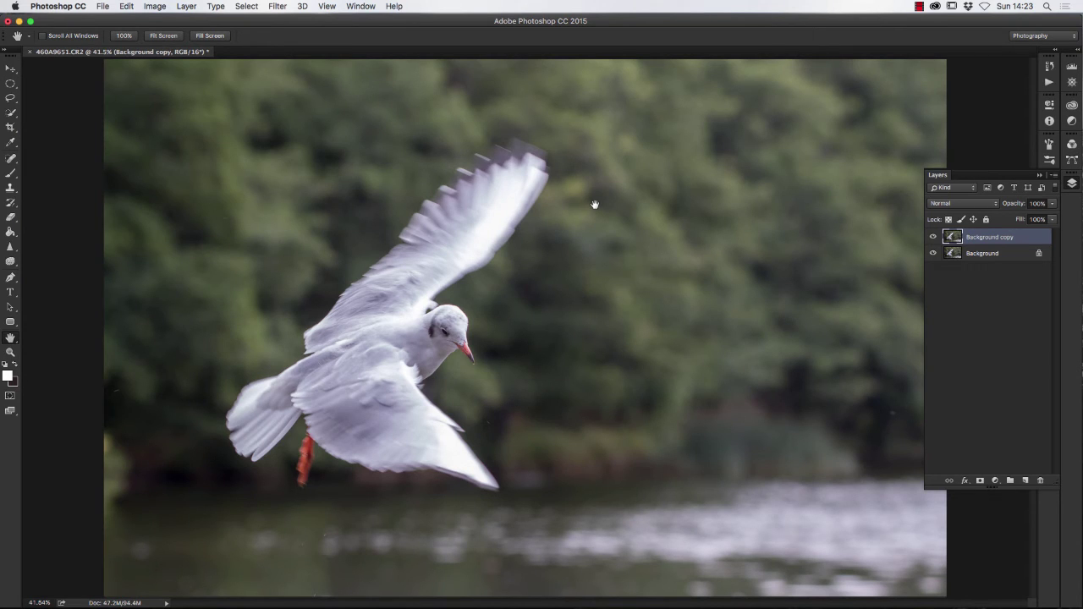
left_click(1038, 175)
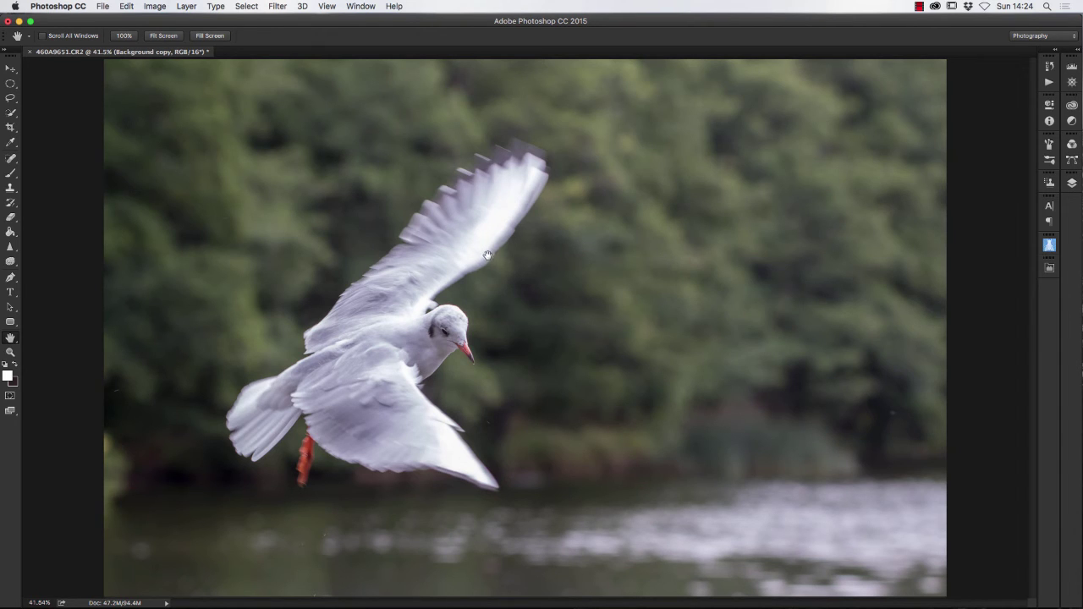
Add a layer mask to the Background copy layer and invert it to black to hide the sharpening.
left_click(1072, 182)
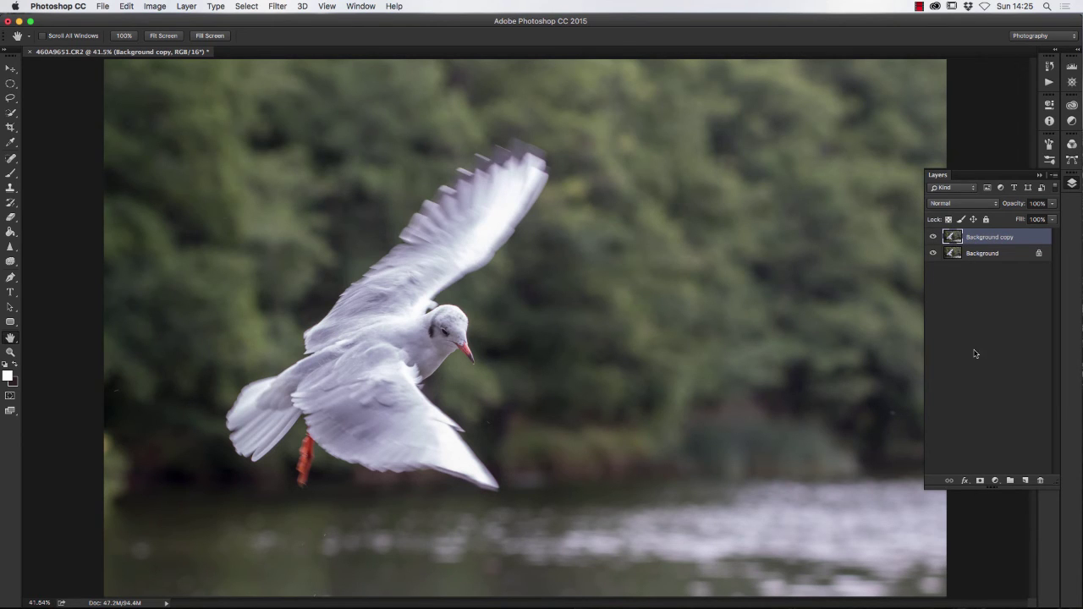
left_click(981, 481)
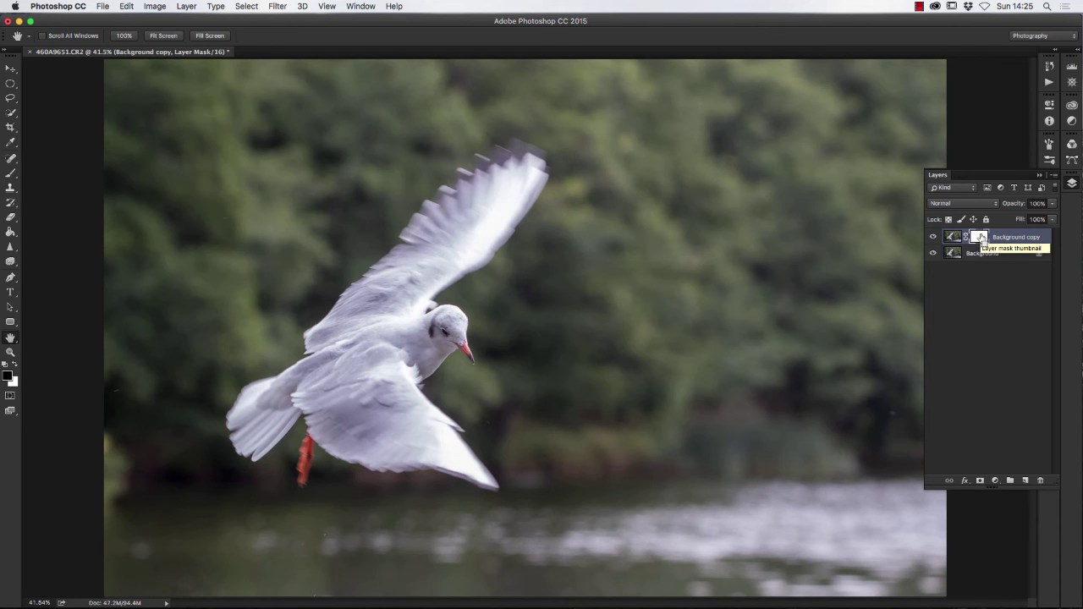
key("super+i")
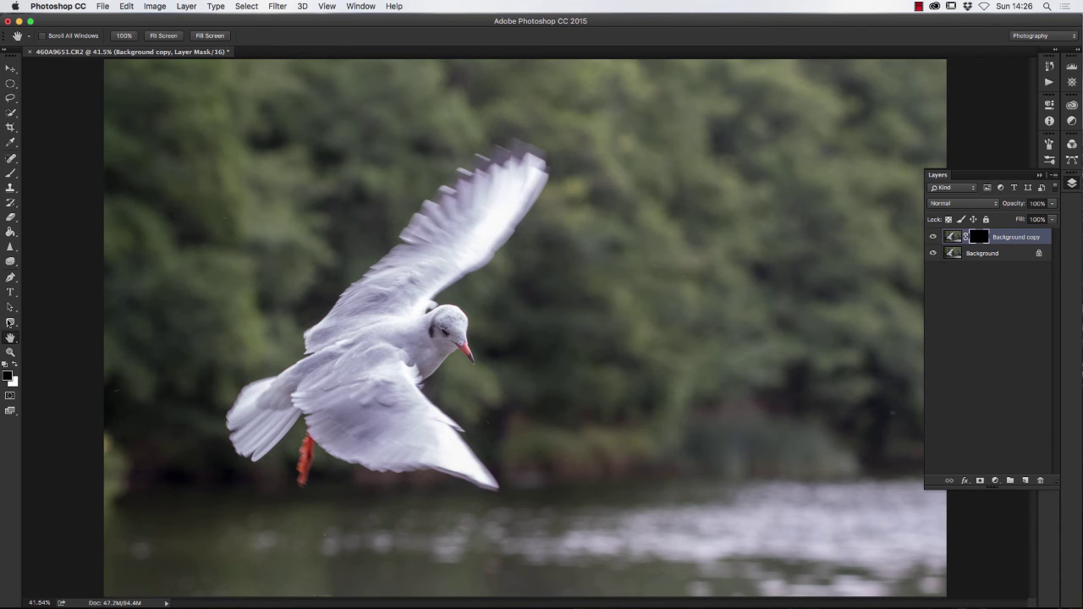
Switch to the Brush tool and choose a soft round brush with 0% hardness.
left_click(10, 173)
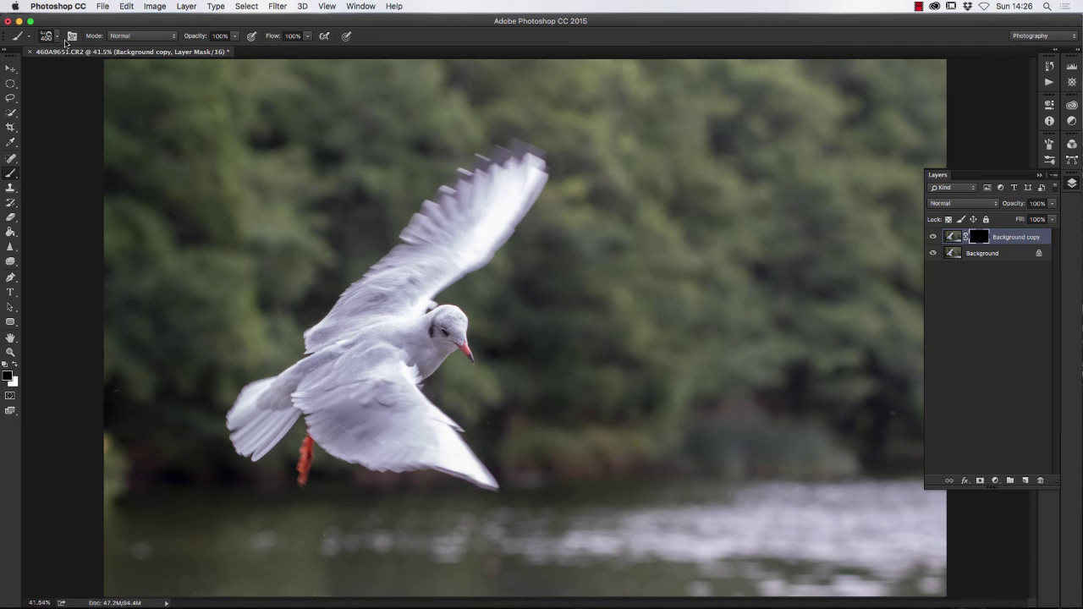
left_click(57, 37)
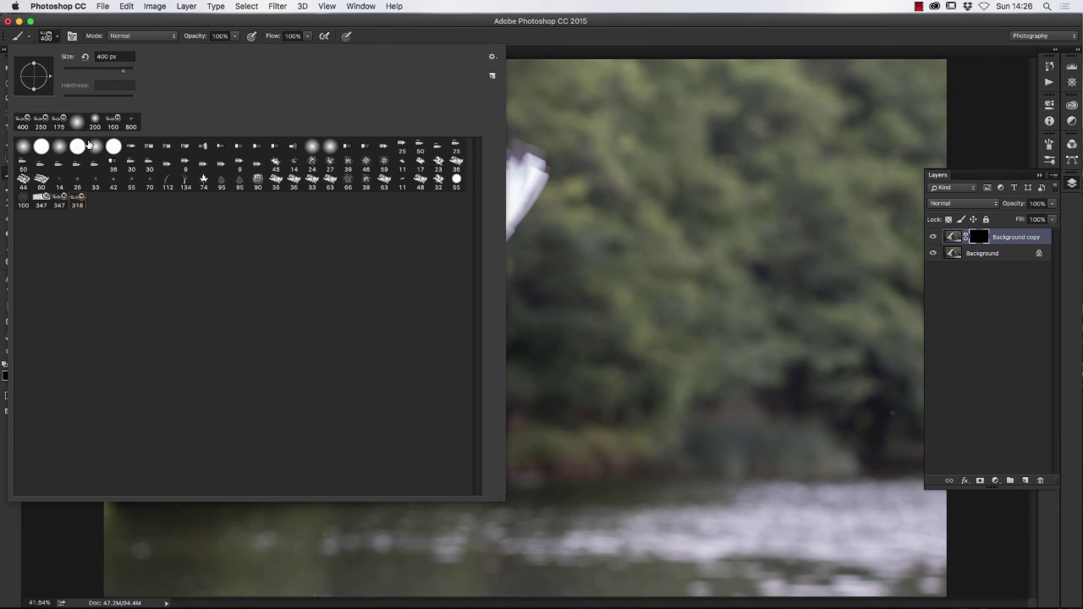
left_click(77, 123)
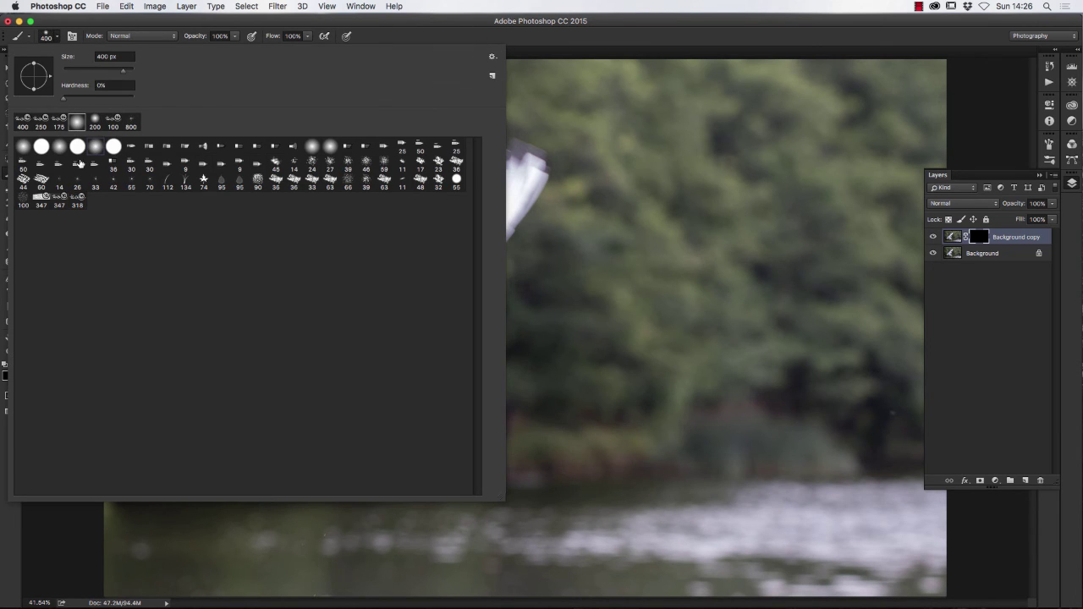
left_click(468, 41)
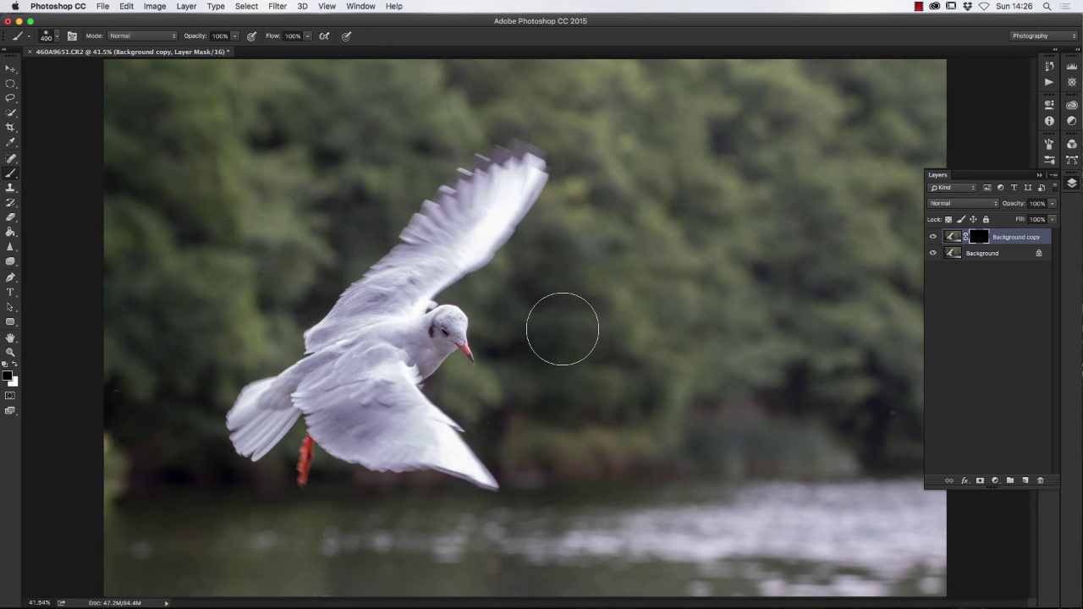
Reduce the brush size to 90 px and make white the foreground colour.
key("bracketleft")
key("bracketleft")
key("bracketright")
key("bracketright")
key("bracketright")
key("bracketleft")
key("bracketleft")
key("bracketleft")
key("bracketleft")
key("bracketright")
key("bracketright")
key("bracketright")
key("bracketleft")
key("bracketleft")
key("bracketleft")
key("bracketleft")
key("bracketleft")
key("bracketleft")
key("bracketleft")
key("bracketleft")
key("bracketleft")
left_click(15, 367)
left_click(16, 367)
left_click(15, 366)
left_click(15, 366)
left_click(15, 366)
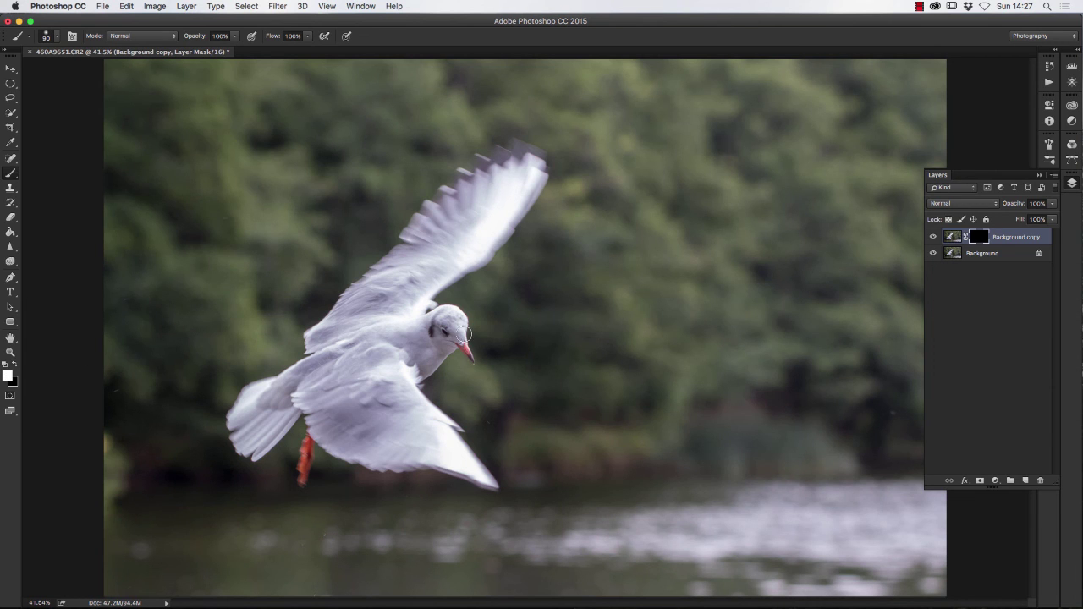
Paint white on the layer mask over the gull's head and body at 100% zoom to reveal the sharpening there.
double_click(10, 352)
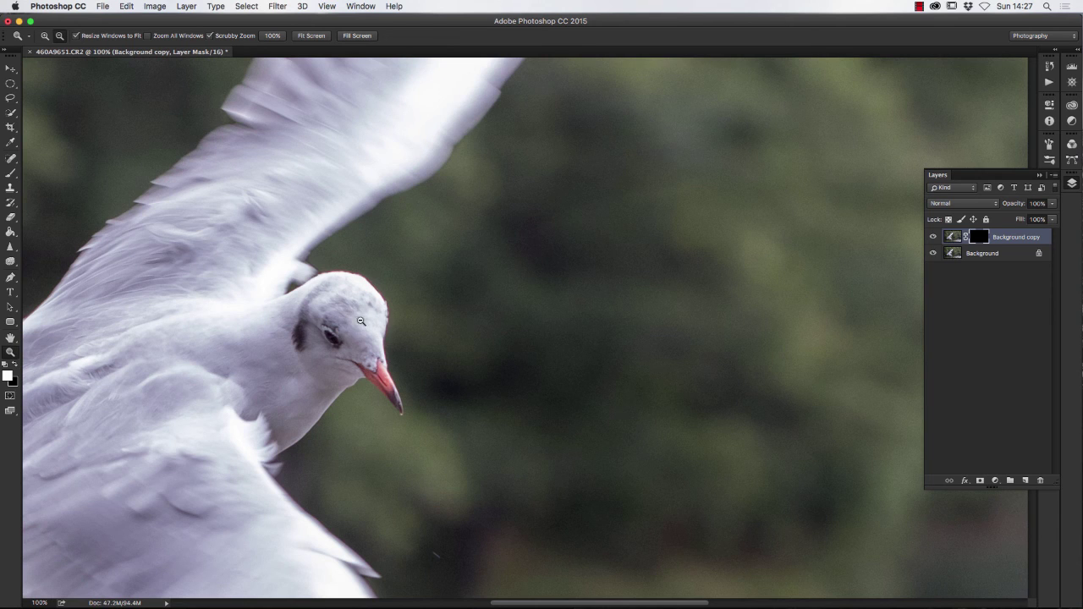
left_click(10, 173)
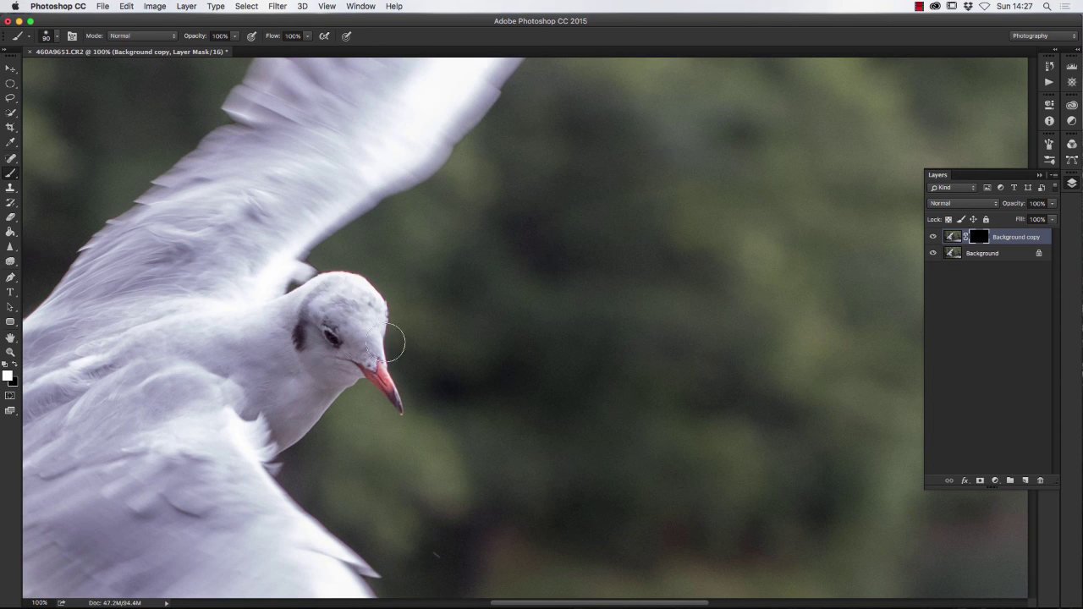
mouse_move(348, 308)
left_mouse_down()
mouse_move(322, 315)
mouse_move(352, 335)
mouse_move(347, 342)
mouse_move(344, 331)
left_mouse_up()
left_click_drag(121, 353, 372, 264)
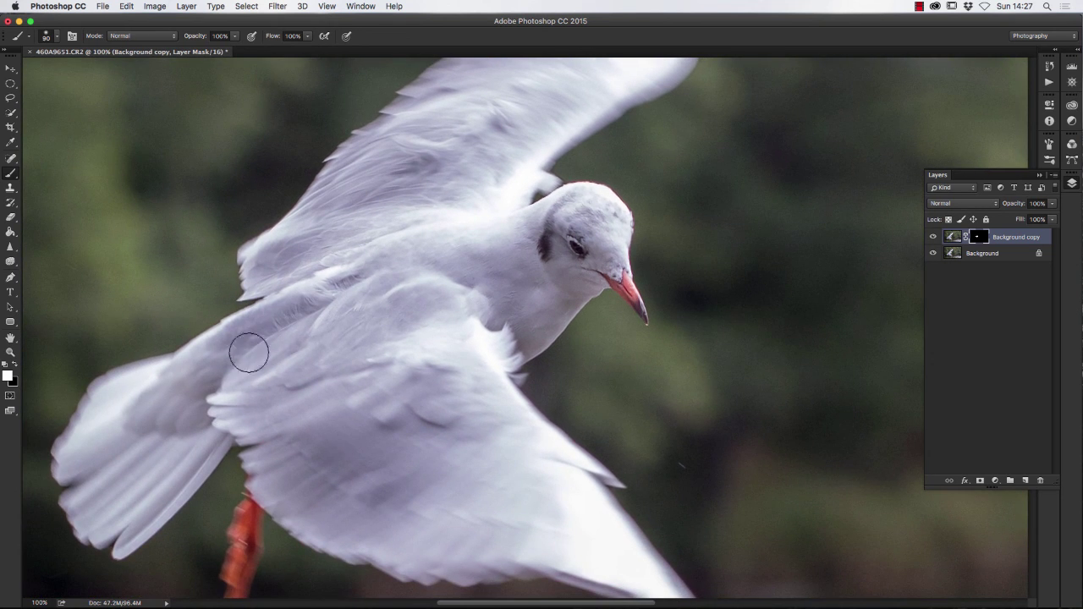
mouse_move(282, 369)
left_mouse_down()
mouse_move(352, 344)
mouse_move(372, 367)
mouse_move(334, 404)
mouse_move(392, 401)
mouse_move(347, 362)
mouse_move(546, 518)
mouse_move(436, 493)
mouse_move(451, 352)
mouse_move(413, 288)
mouse_move(438, 215)
mouse_move(401, 218)
mouse_move(384, 187)
left_mouse_up()
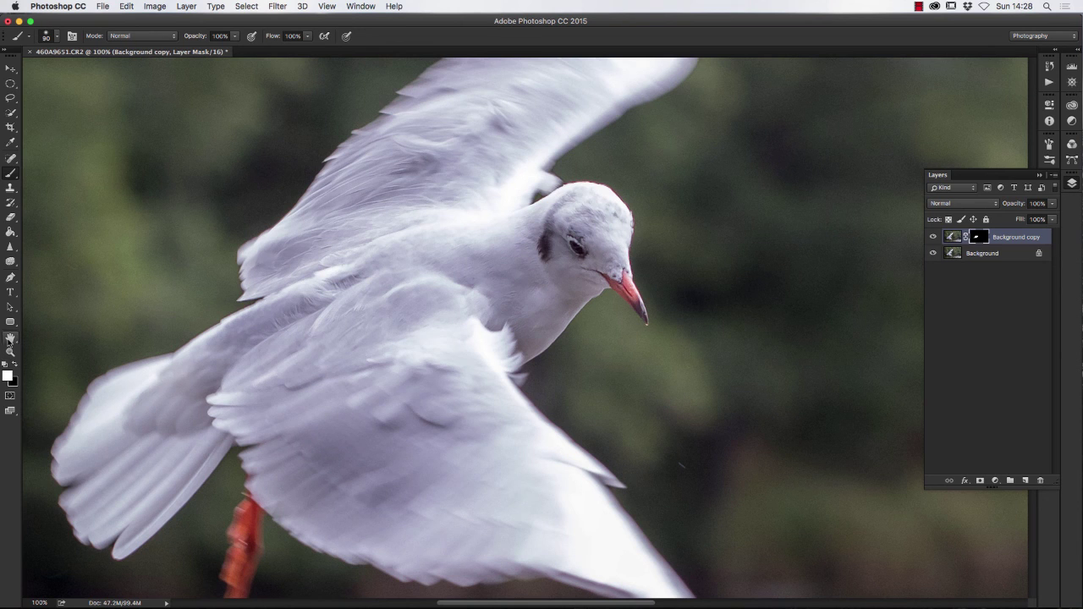
Flatten the masked Background copy and Background layers into a single image.
double_click(10, 339)
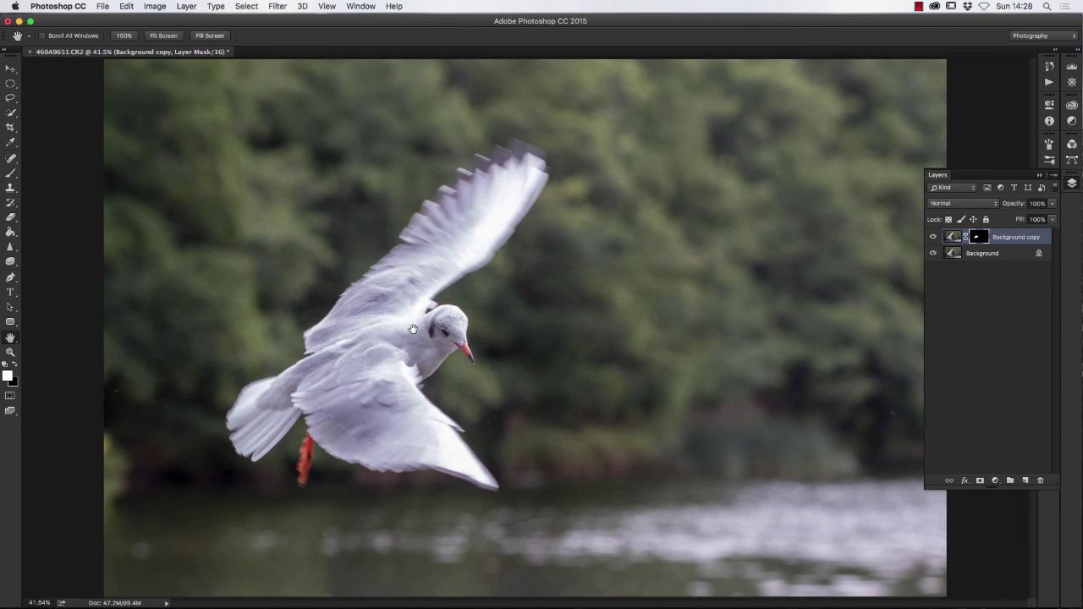
right_click(1006, 238)
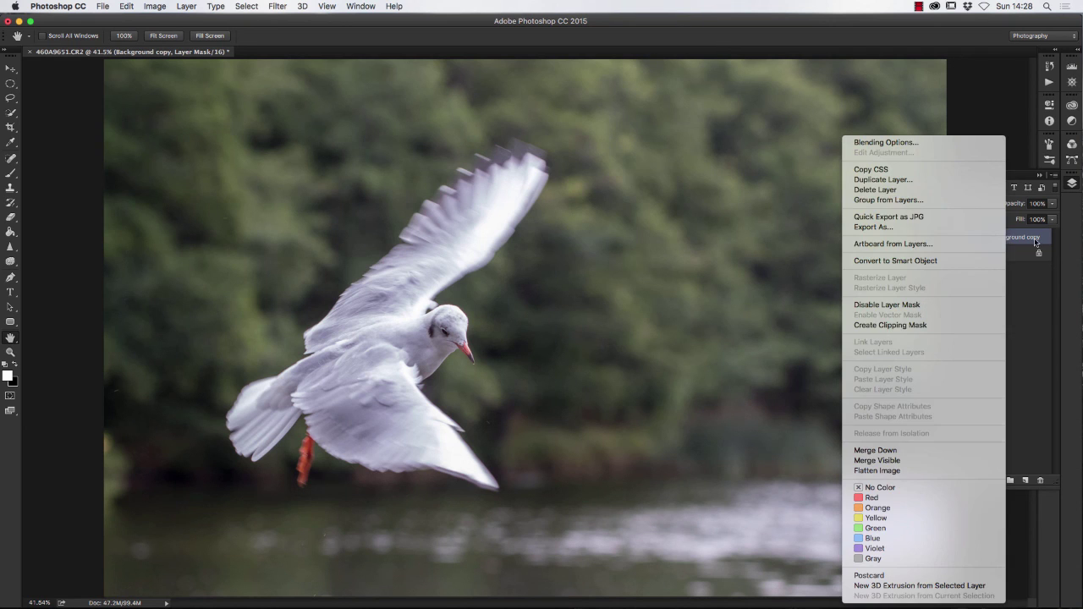
left_click(873, 471)
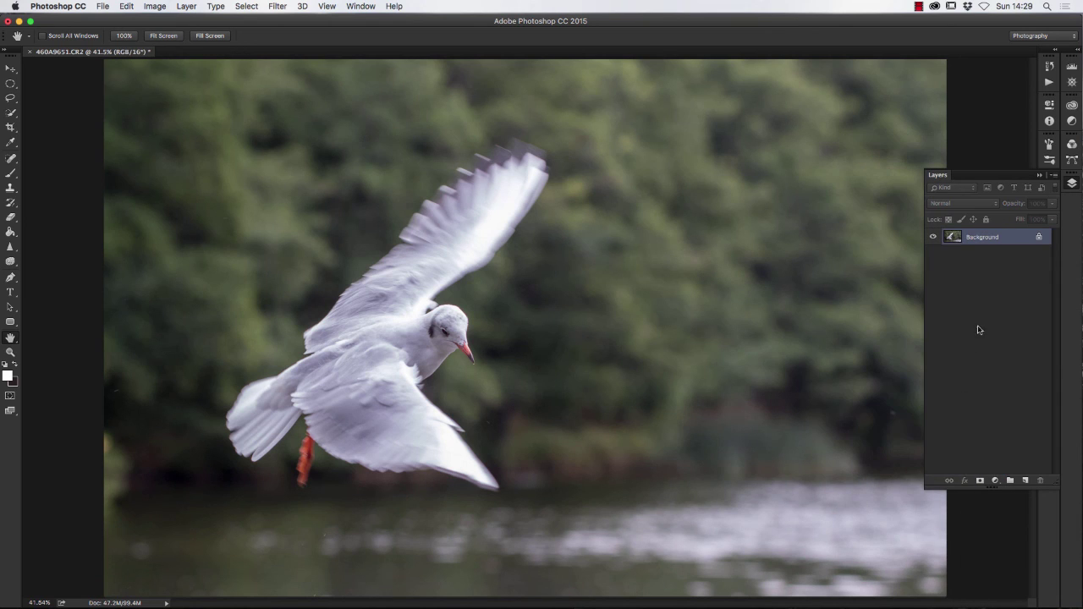